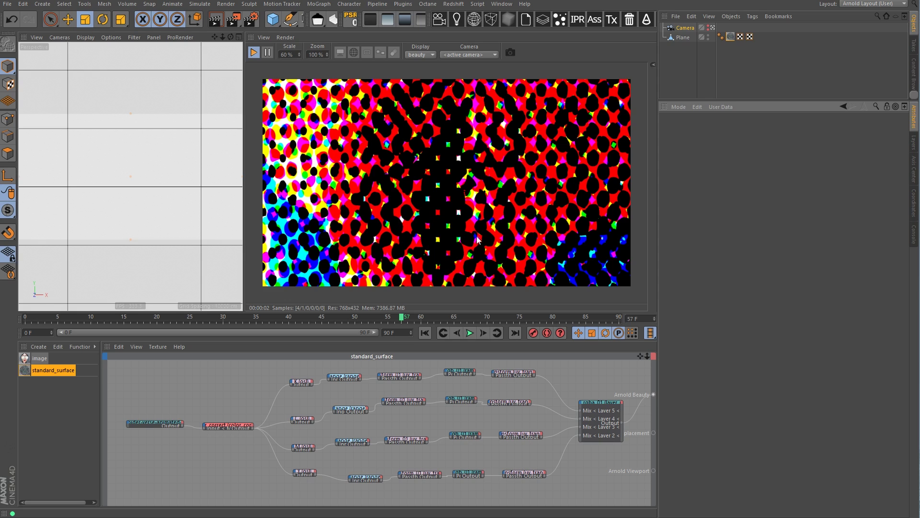
Step: Zoom out to inspect the image and layer_rgba_01 nodes, then close in and select all four uv_transform nodes
left_click_drag(224, 36, 237, 261)
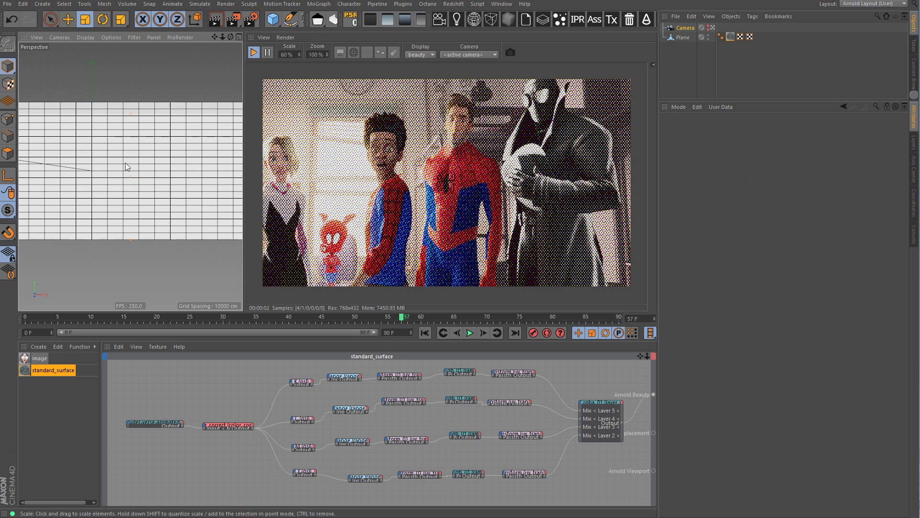
left_click(163, 422)
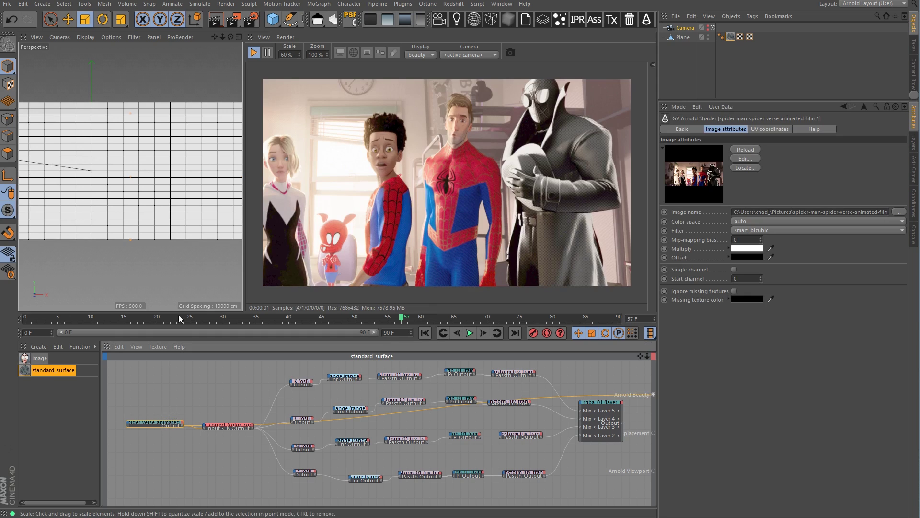
left_click(609, 406)
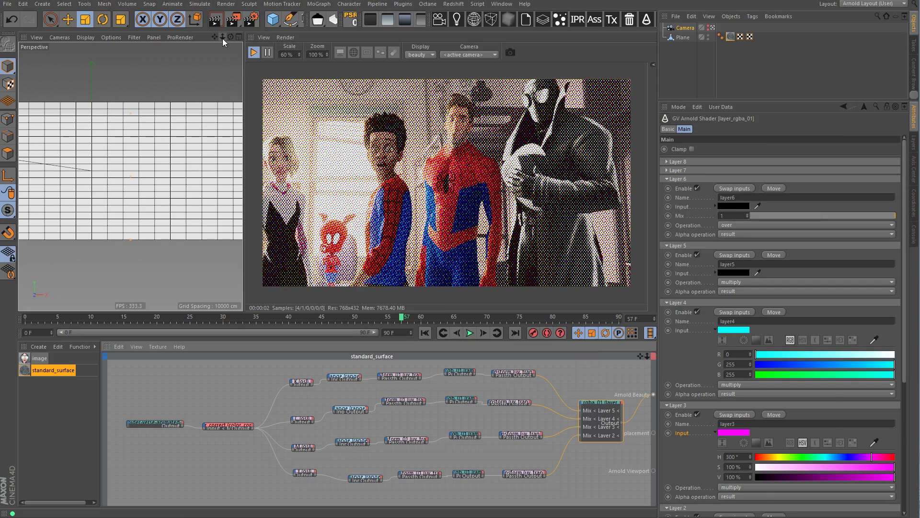
left_click_drag(223, 38, 351, 325)
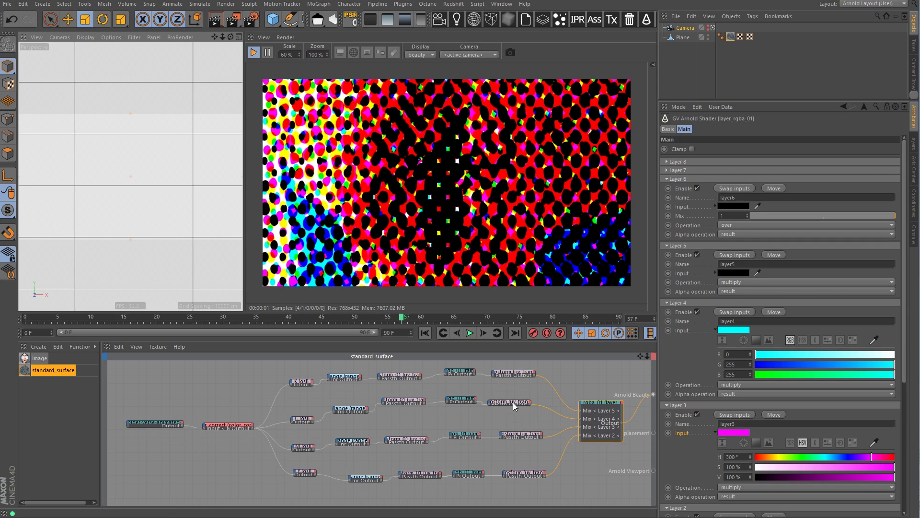
left_click_drag(488, 362, 522, 495)
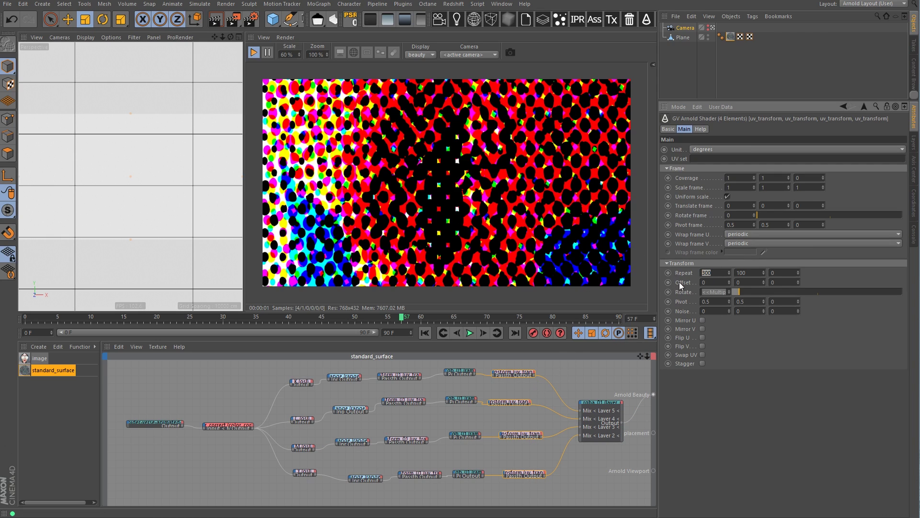
Step: Set the uv_transform Repeat to 500 by 160, after trying vertical values 250, 300 and 150
type("500")
left_click(752, 272)
type("250")
key("Return")
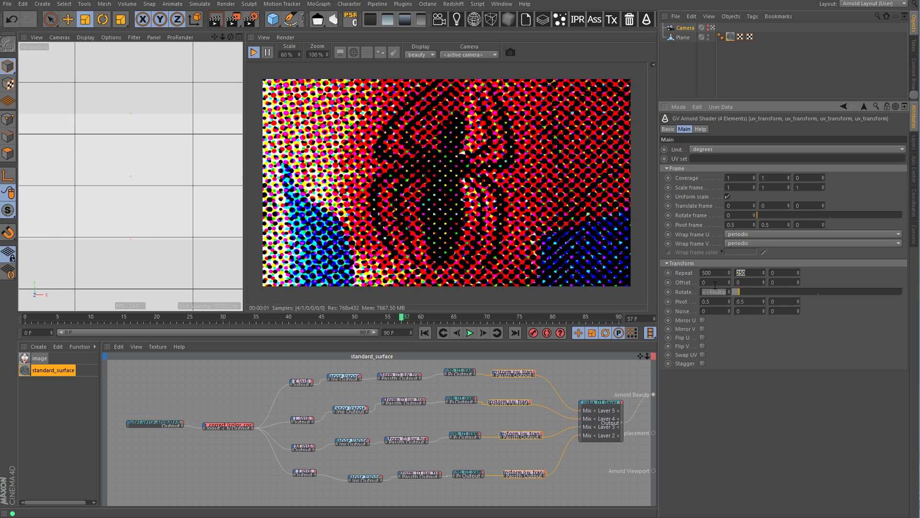
type("300")
key("Return")
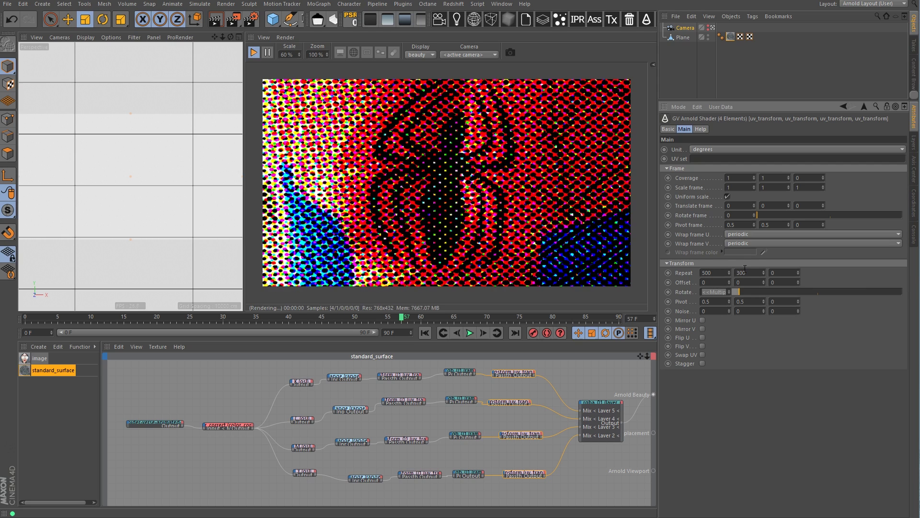
double_click(751, 271)
type("150")
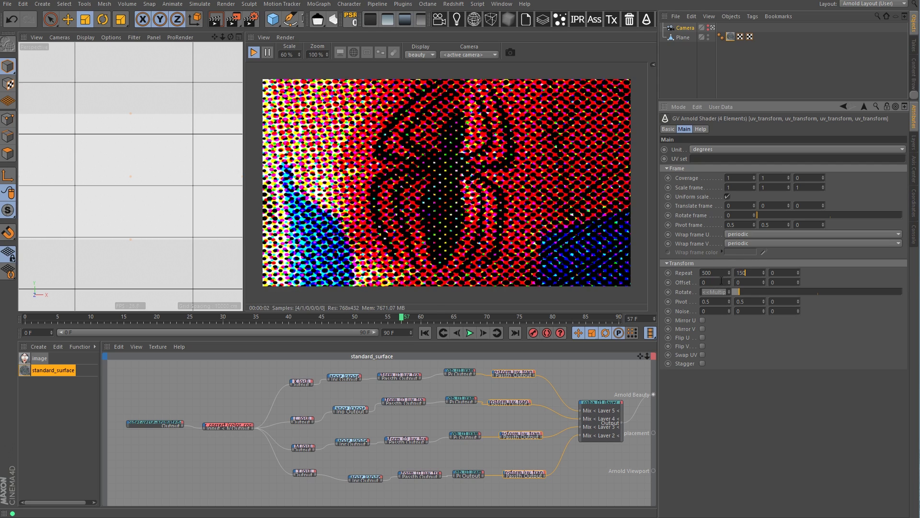
key("Return")
double_click(751, 271)
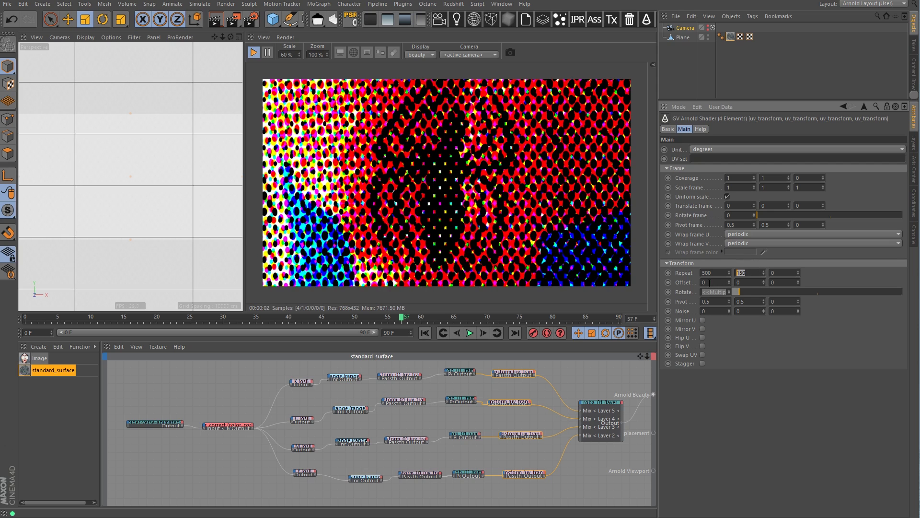
type("160")
key("Return")
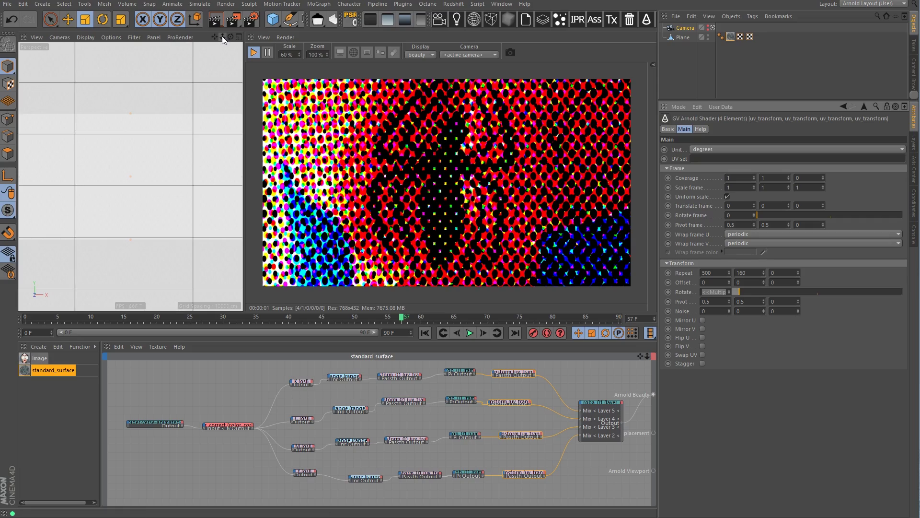
left_click_drag(223, 39, 183, 262)
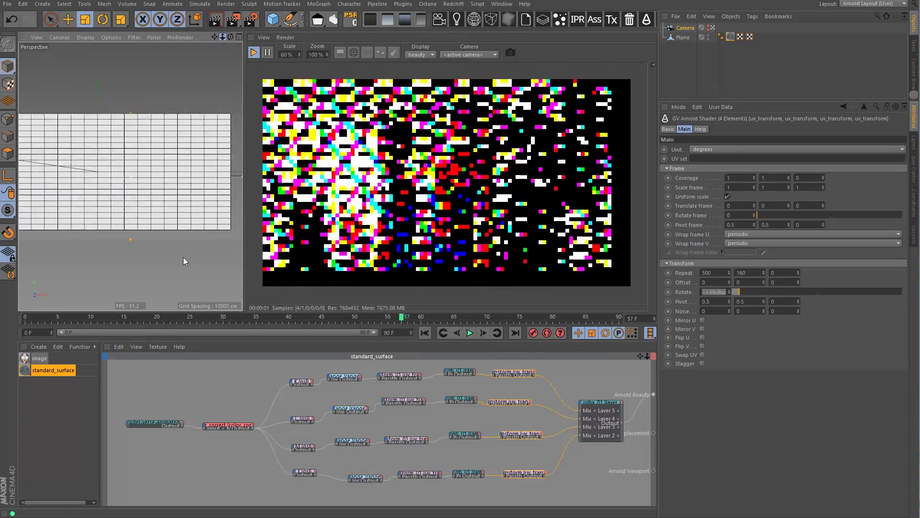
Step: Reframe the Perspective camera, zooming into a face to check the dots, then framing three characters chest-up
mouse_move(213, 36)
left_mouse_down()
mouse_move(232, 52)
mouse_move(231, 38)
left_mouse_up()
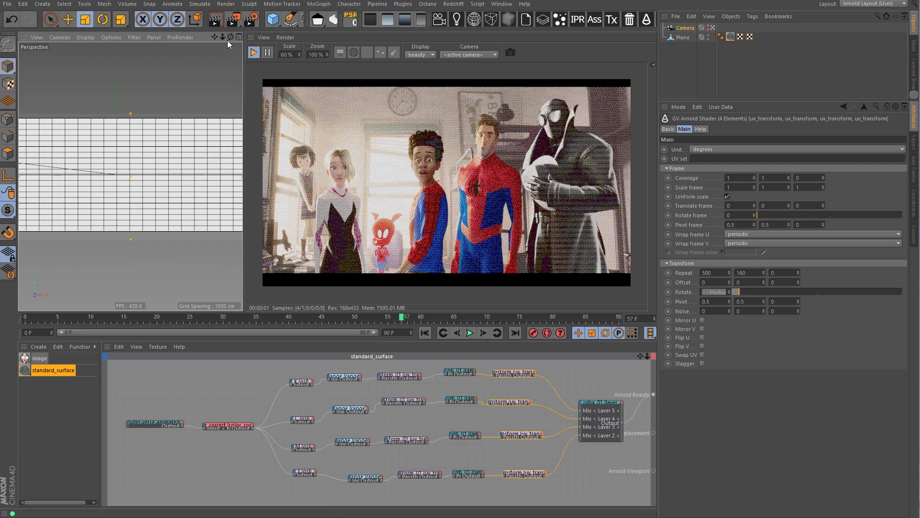
mouse_move(223, 37)
left_mouse_down()
mouse_move(230, 17)
mouse_move(217, 42)
left_mouse_up()
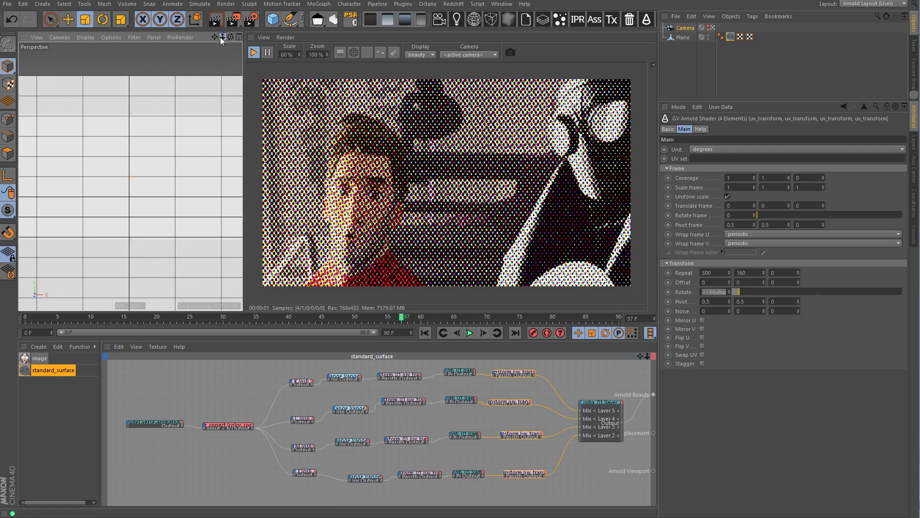
left_click_drag(220, 37, 227, 36)
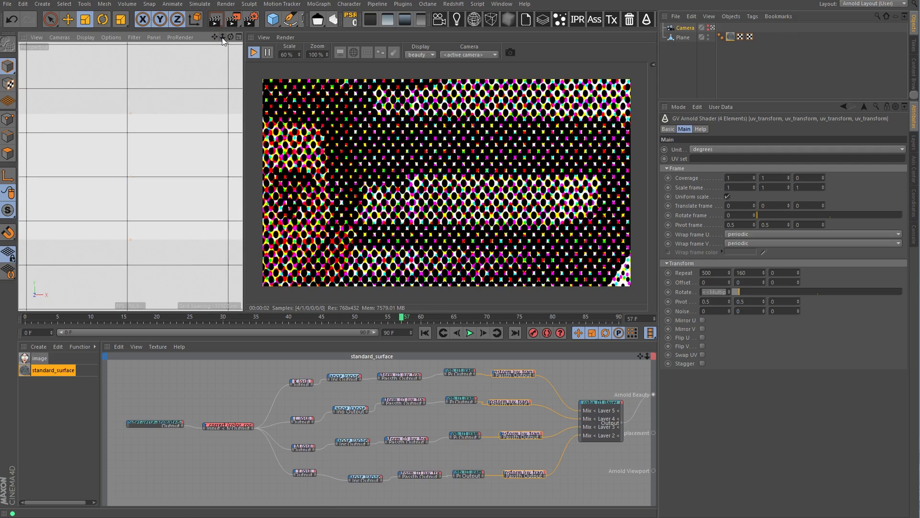
left_click_drag(222, 37, 209, 198)
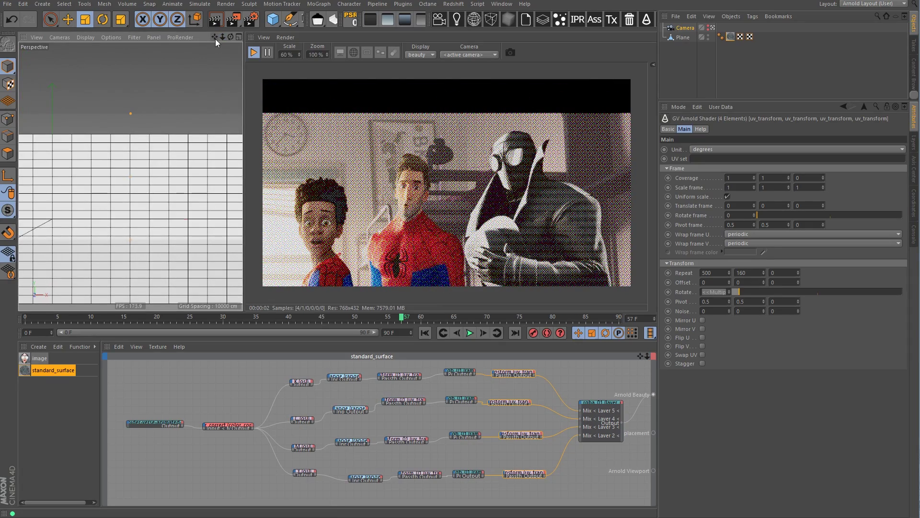
left_click_drag(214, 39, 228, 137)
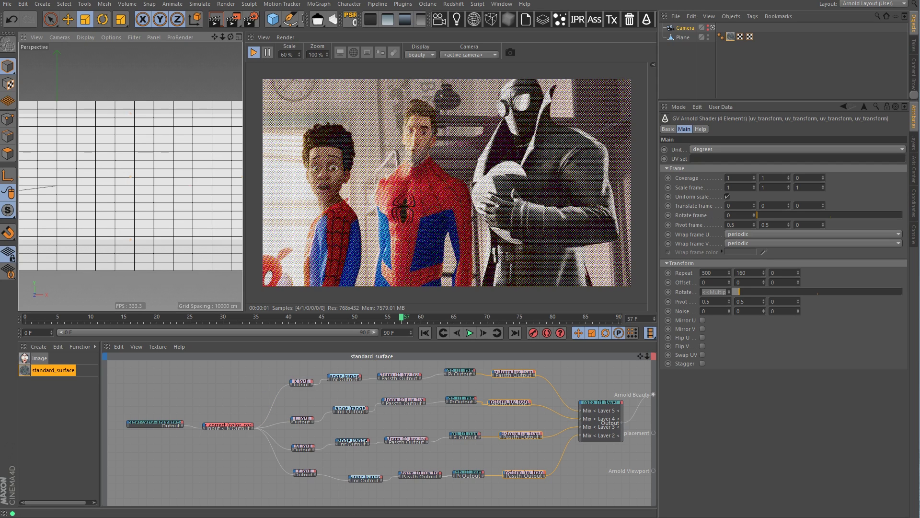
Step: In Chrome, read Wikipedia's CMYK Screen angle section, then The Print Guide's screen-angle diagram
key("alt+Tab")
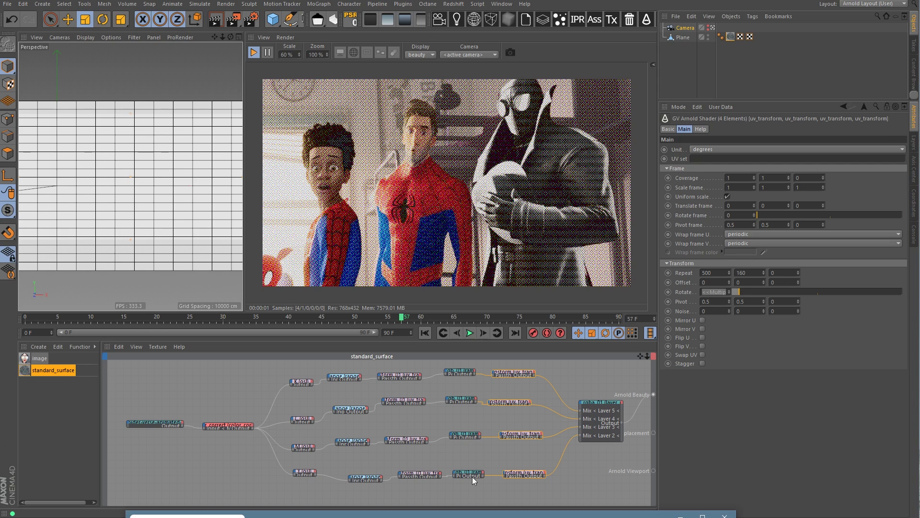
left_click_drag(541, 513, 565, 21)
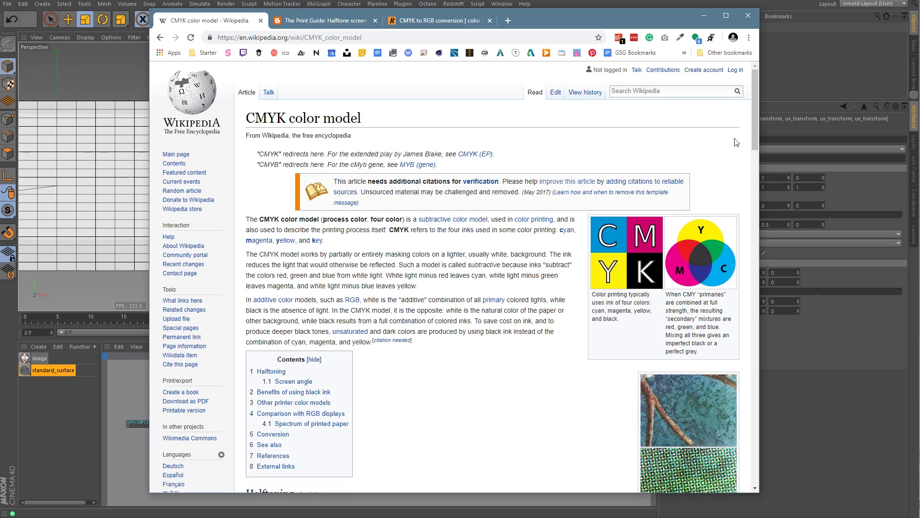
left_click_drag(755, 127, 763, 228)
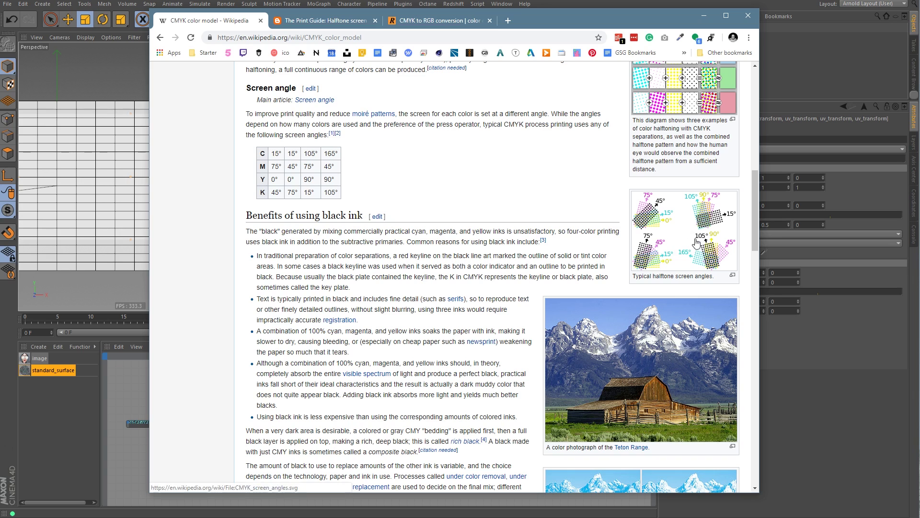
left_click(341, 21)
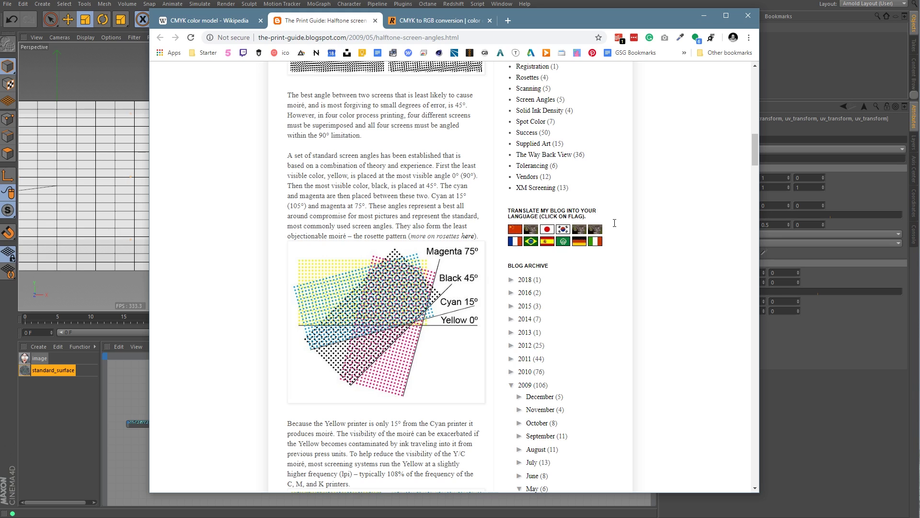
left_click_drag(755, 152, 759, 153)
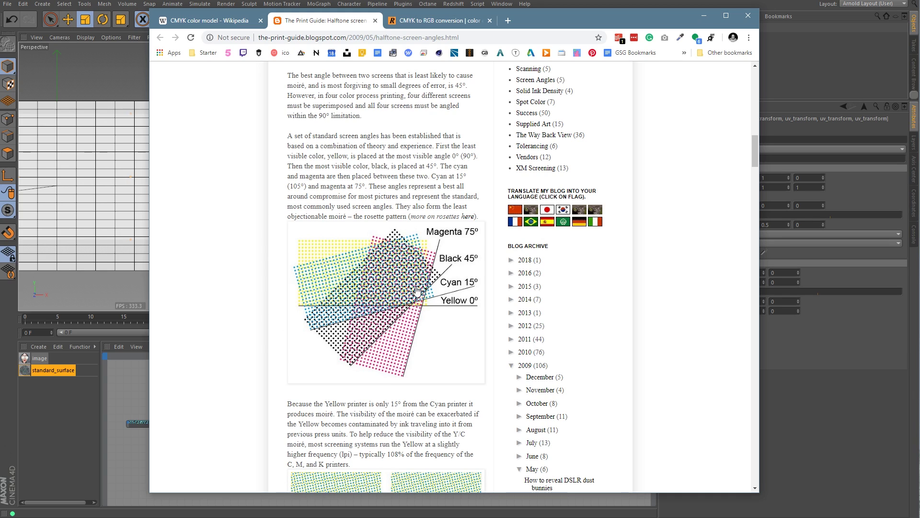
Step: Read the RapidTables CMYK to RGB formulas and colour table, then minimize Chrome back to Cinema 4D
left_click(448, 22)
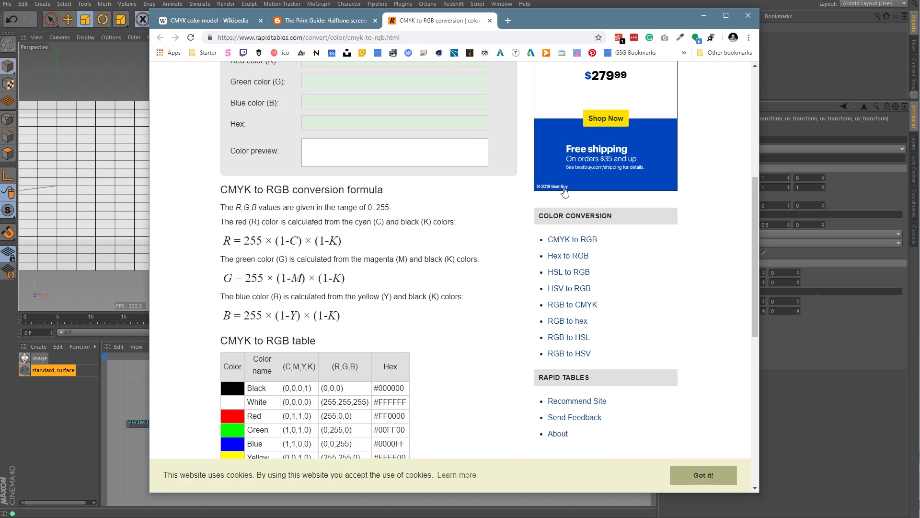
left_click_drag(755, 228, 769, 240)
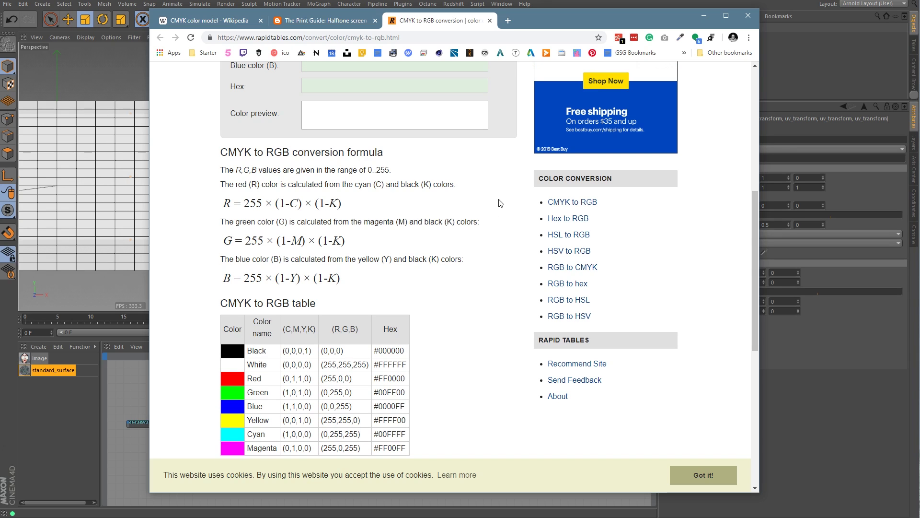
left_click_drag(758, 226, 763, 197)
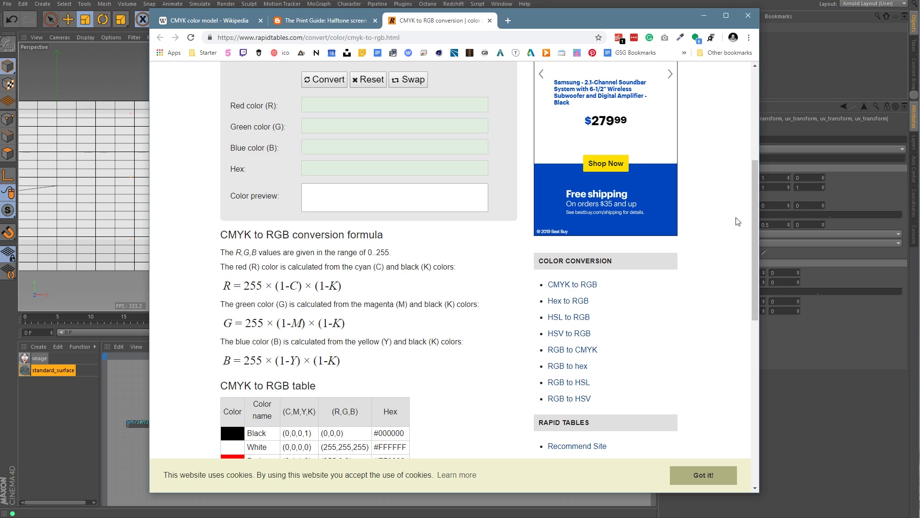
left_click_drag(757, 217, 752, 292)
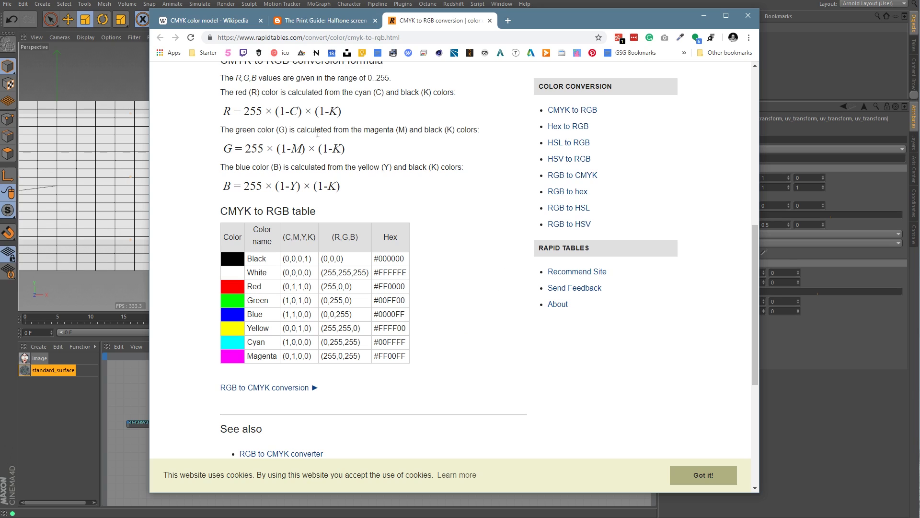
left_click_drag(756, 293, 759, 245)
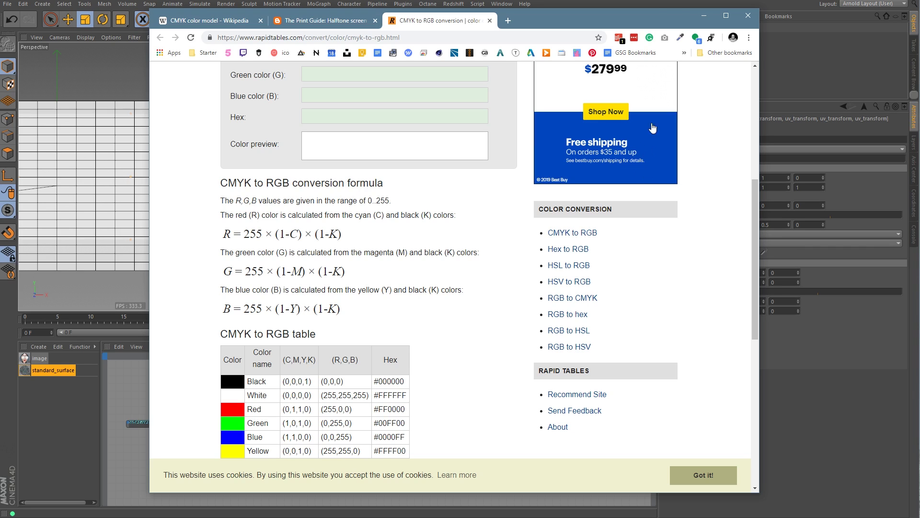
left_click(704, 15)
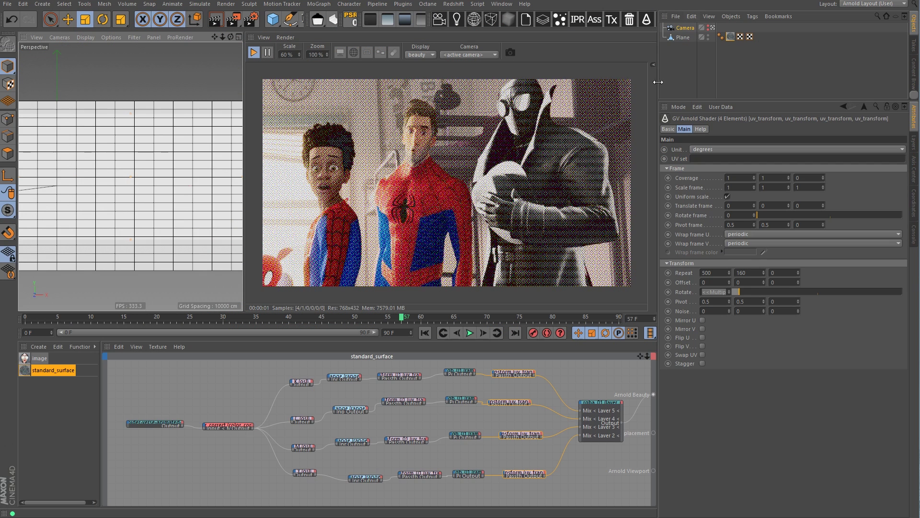
left_click(215, 390)
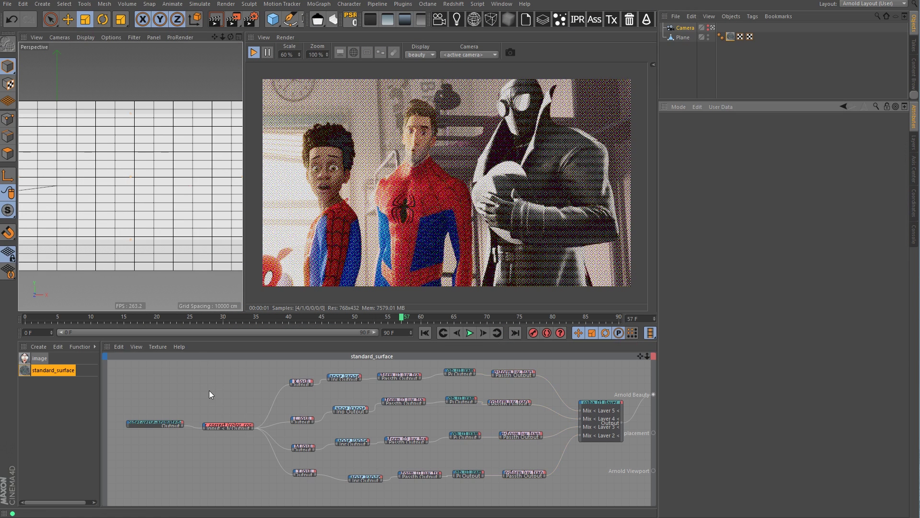
scroll(406, 421, "up", 5)
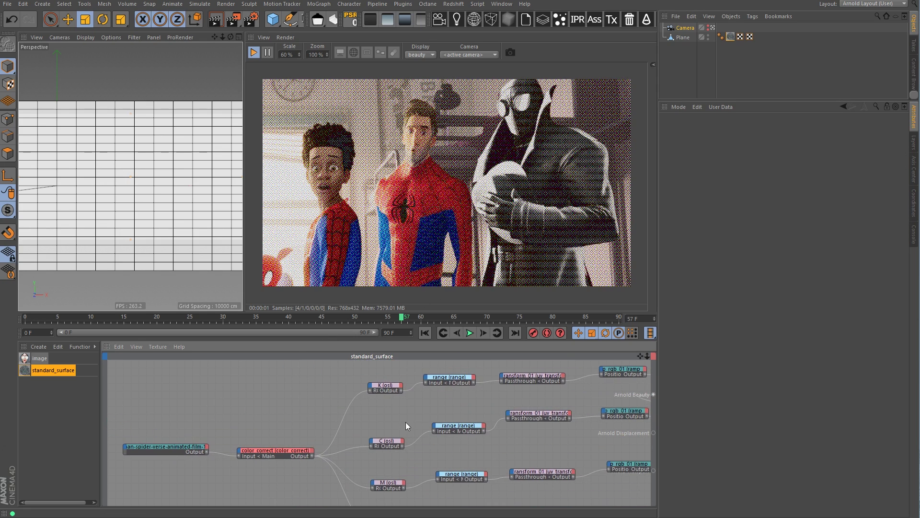
scroll(406, 422, "up", 2)
left_click_drag(390, 379, 390, 381)
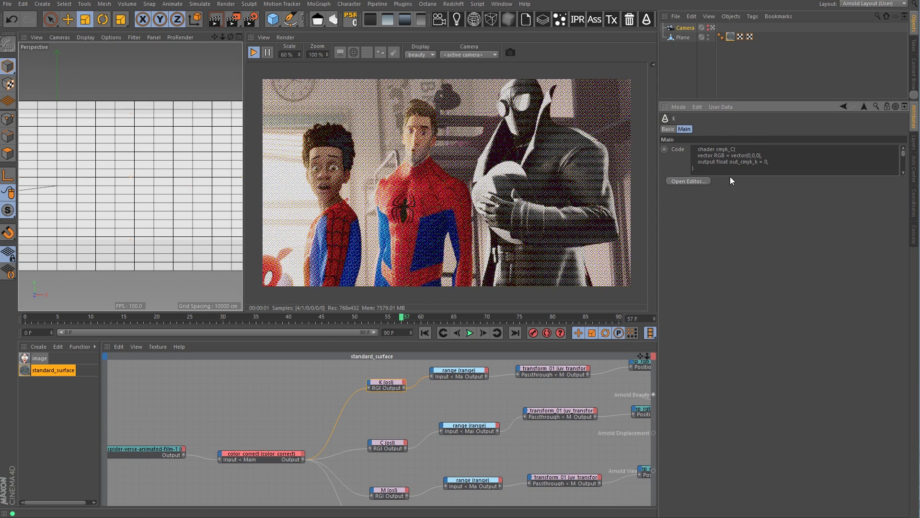
left_click(687, 182)
left_click_drag(740, 173, 382, 67)
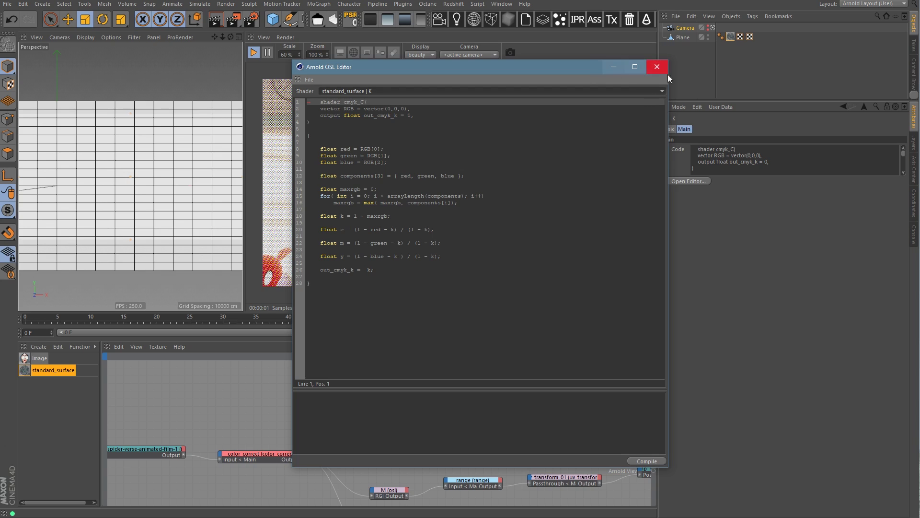
left_click(657, 68)
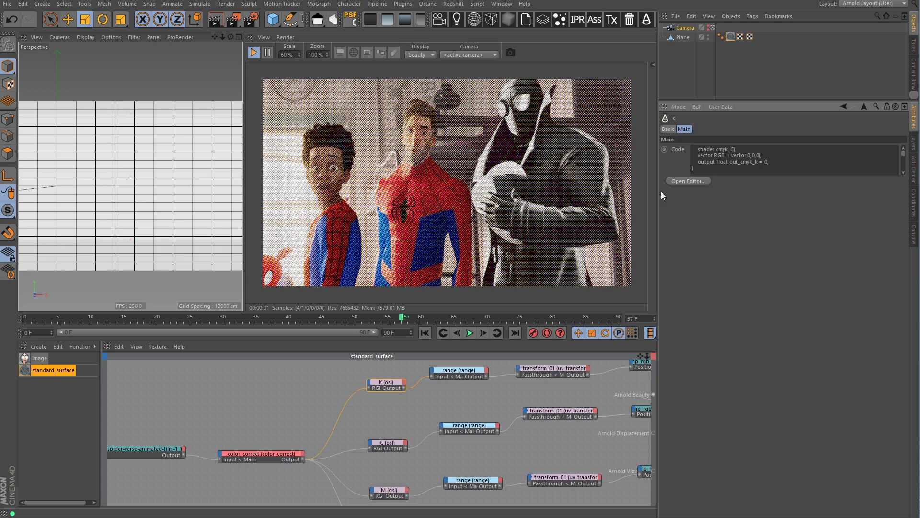
middle_click_drag(431, 412, 340, 411)
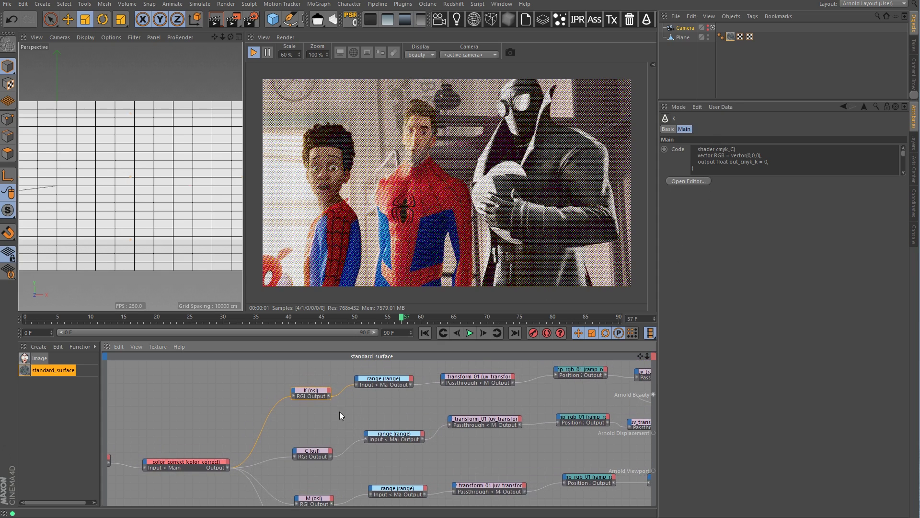
middle_click_drag(271, 407, 335, 391)
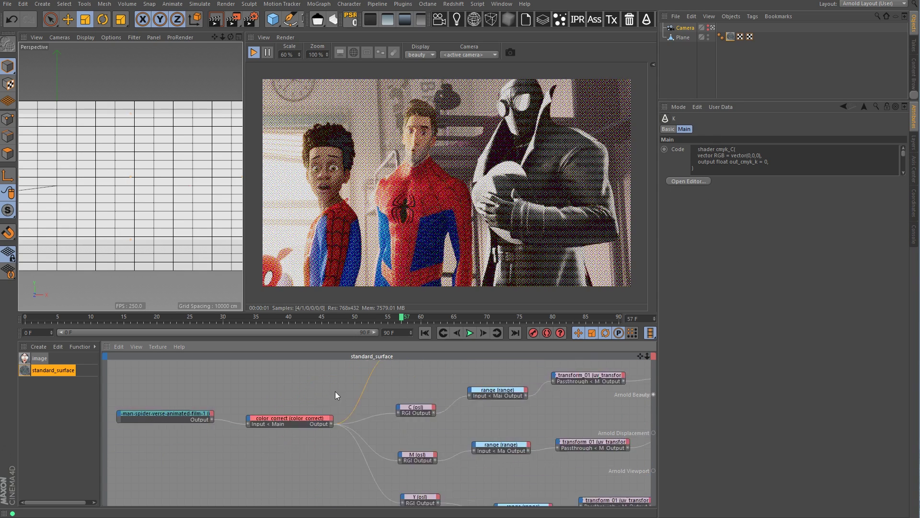
left_click(201, 412)
left_click_drag(200, 412, 205, 422)
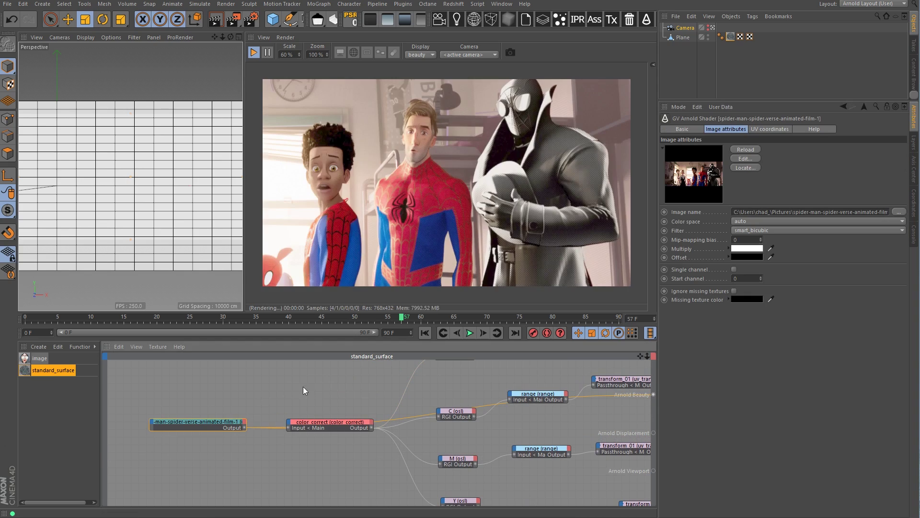
Step: Inspect the color_correct node's settings and move the image node higher in the graph
left_click(329, 422)
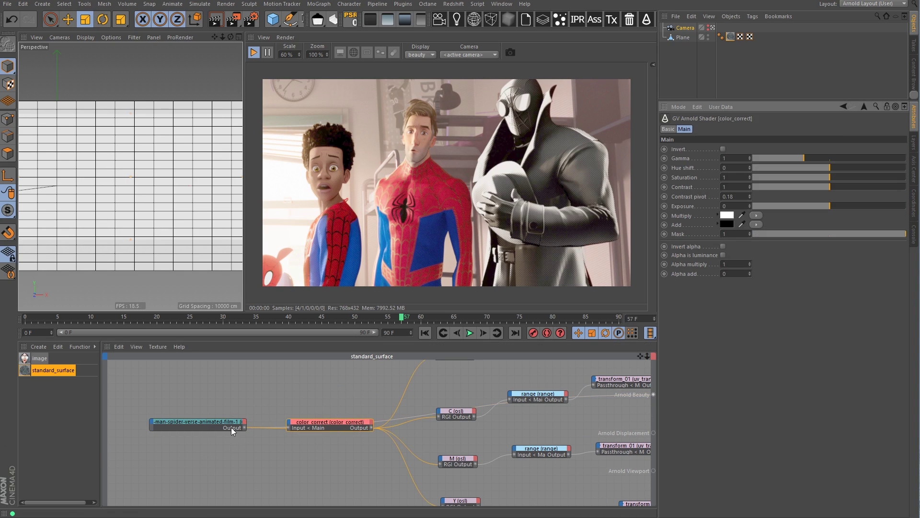
left_click_drag(235, 427, 233, 395)
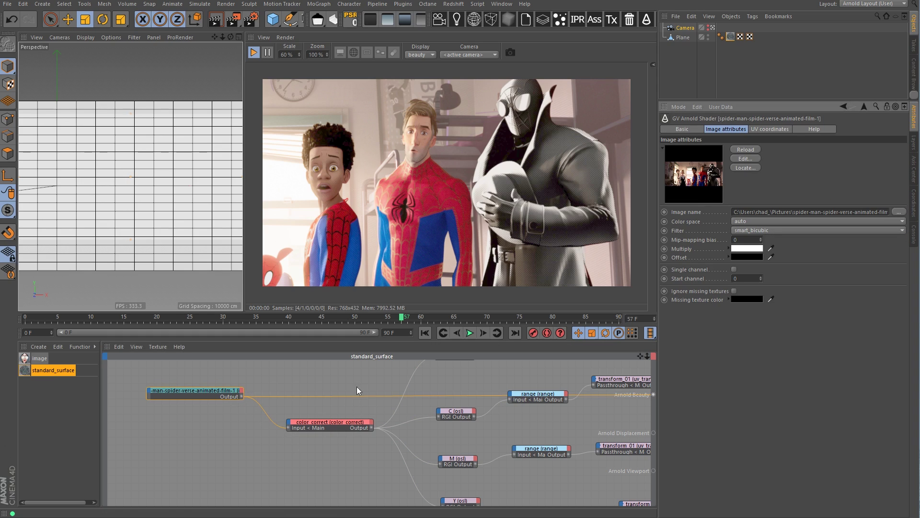
left_click(338, 421)
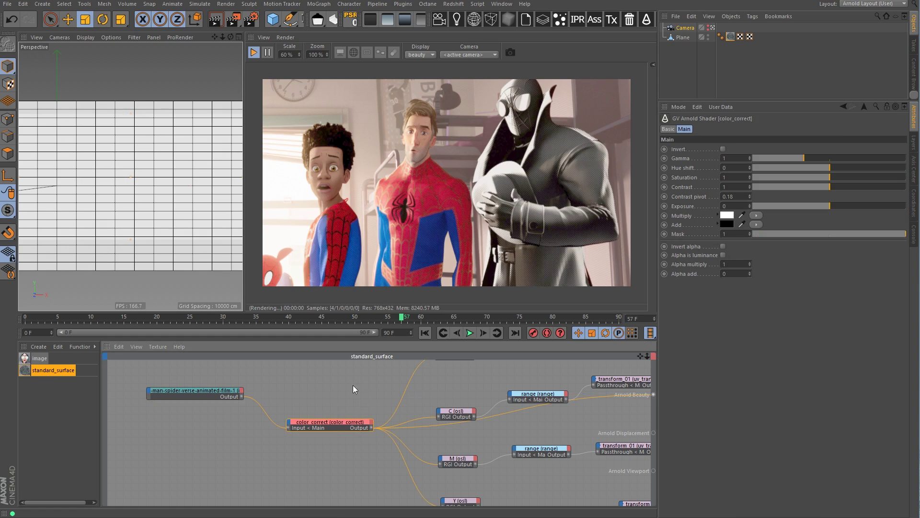
scroll(320, 407, "right", 5)
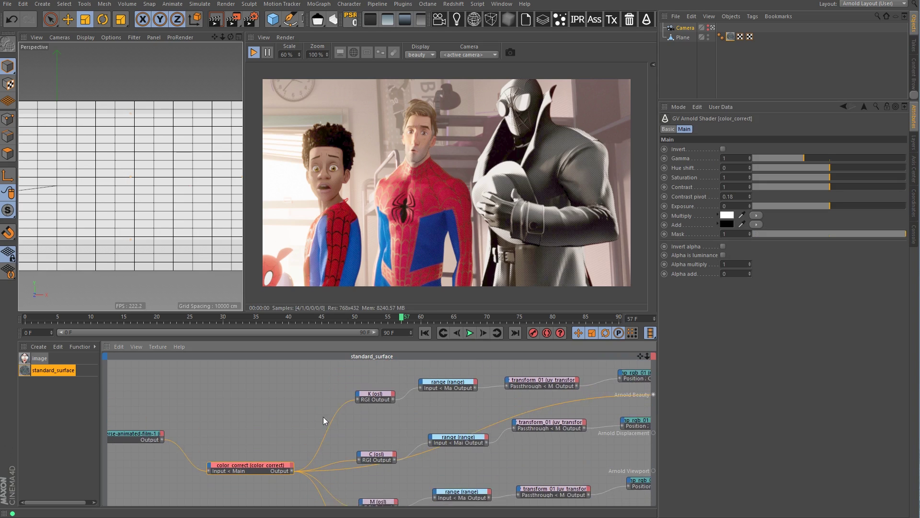
Step: Preview the K, C, M and Y osl channels in Arnold Beauty one after another, ending on Y
left_click(373, 383)
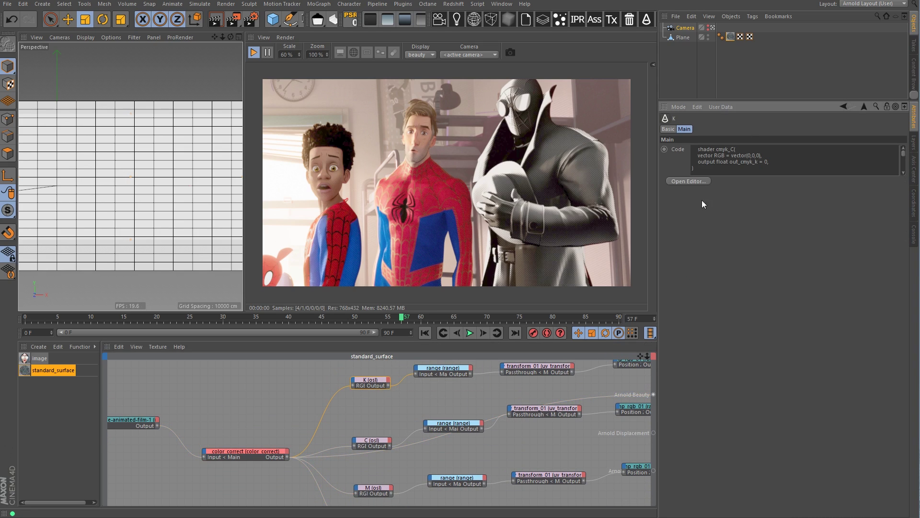
left_click(288, 392)
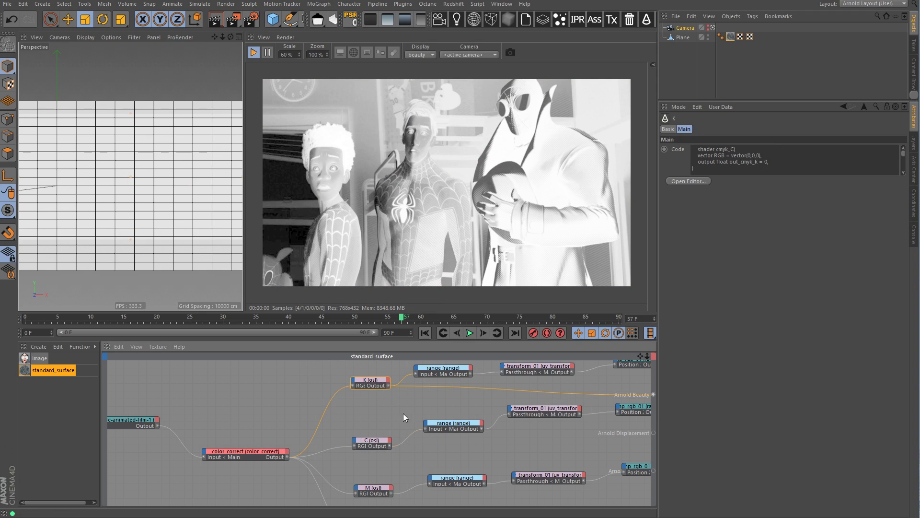
middle_click_drag(398, 425, 387, 383)
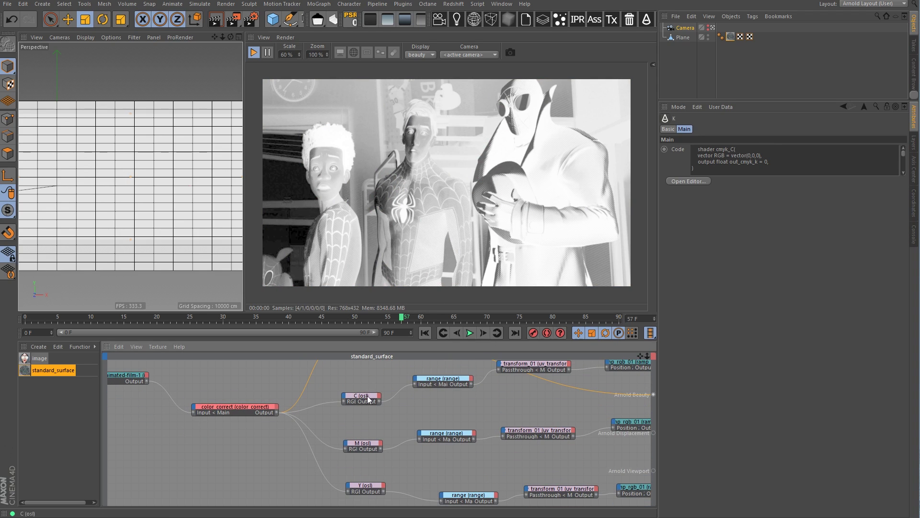
left_click(366, 396)
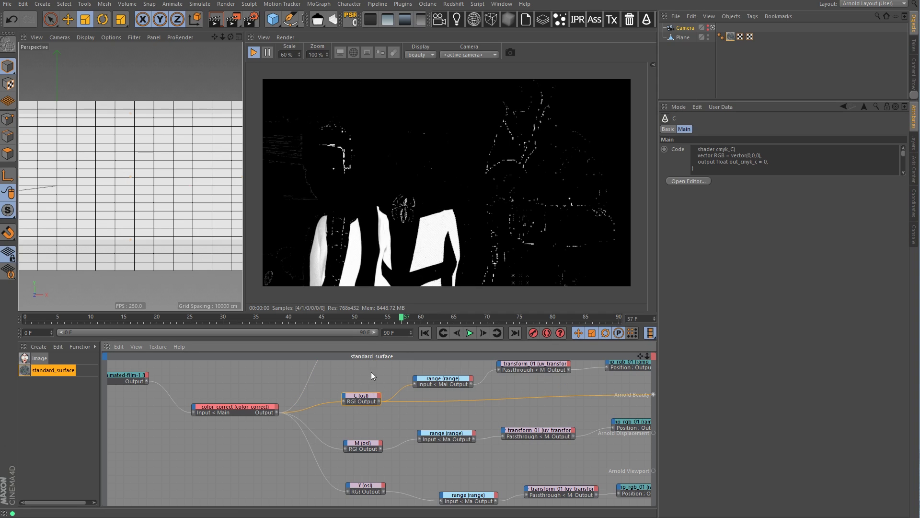
left_click(367, 444)
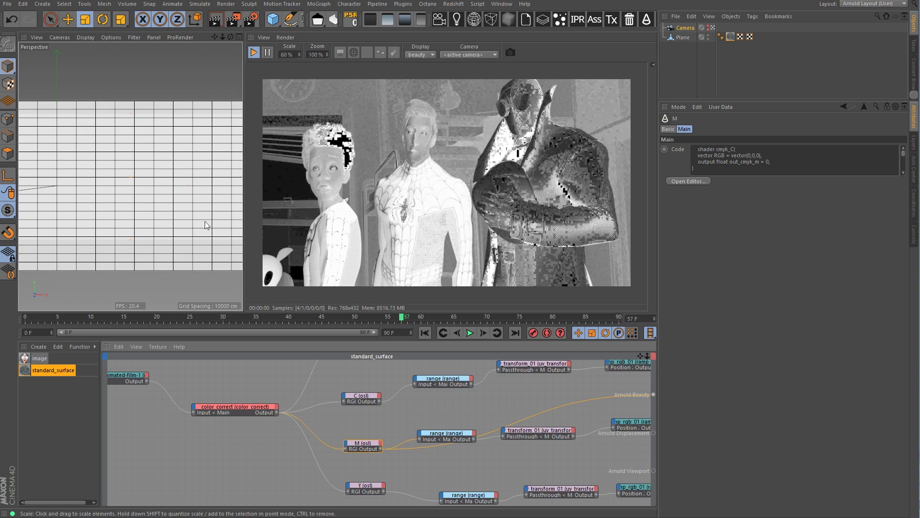
left_click(370, 485)
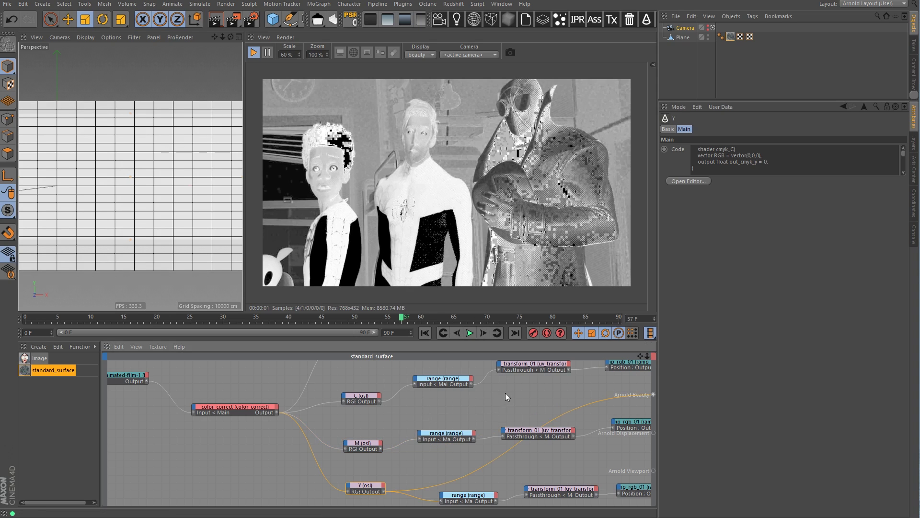
middle_click_drag(521, 387, 453, 447)
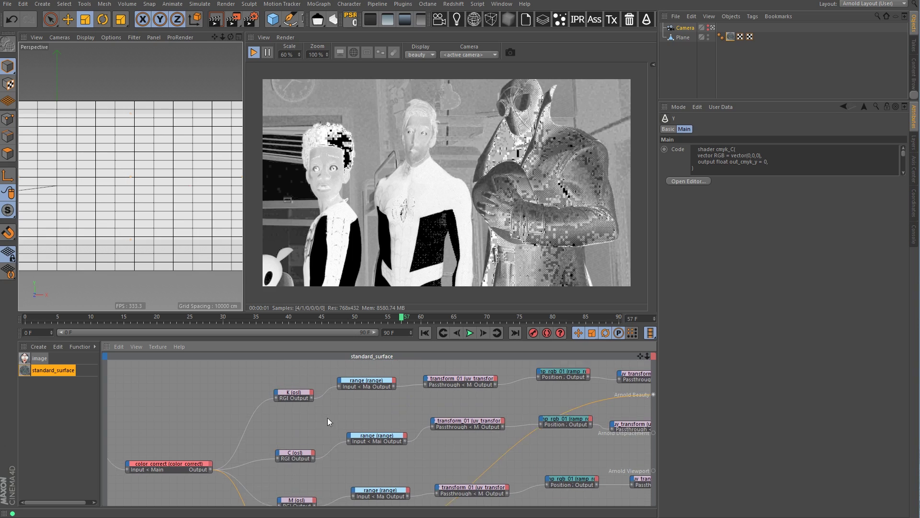
Step: Check the range node's 0.3–0.85 output remap and wire it to Arnold Beauty
left_click(354, 381)
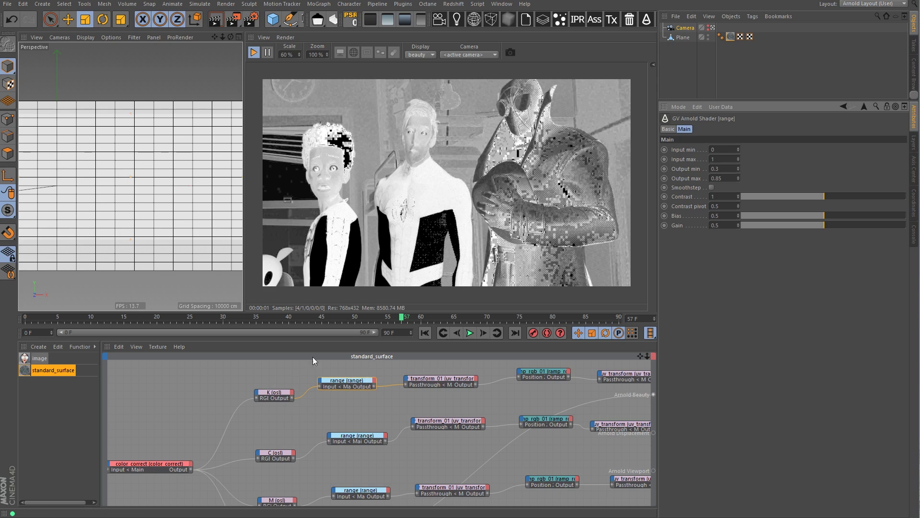
left_click_drag(281, 393, 653, 394)
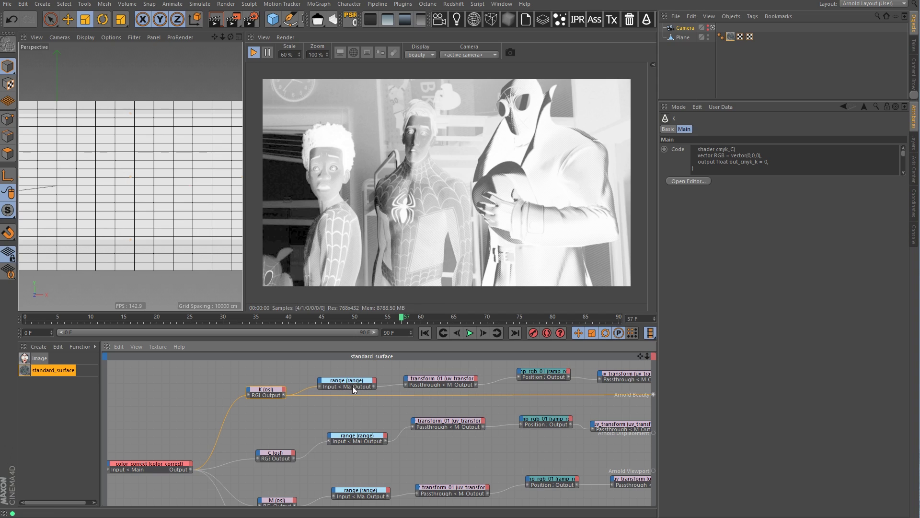
left_click_drag(374, 386, 653, 395)
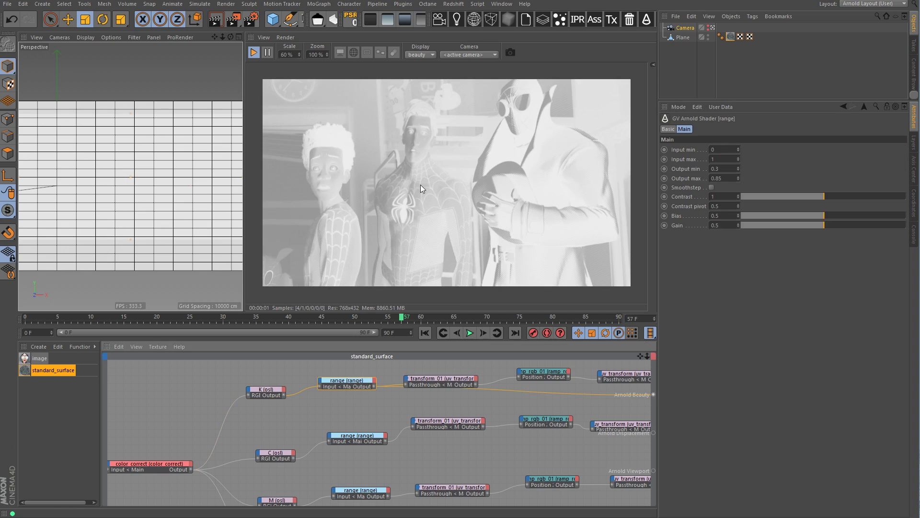
Step: Inspect the ramp_rgb_01 gradient and range settings, tidying the top transform_01 node's position
left_click(548, 376)
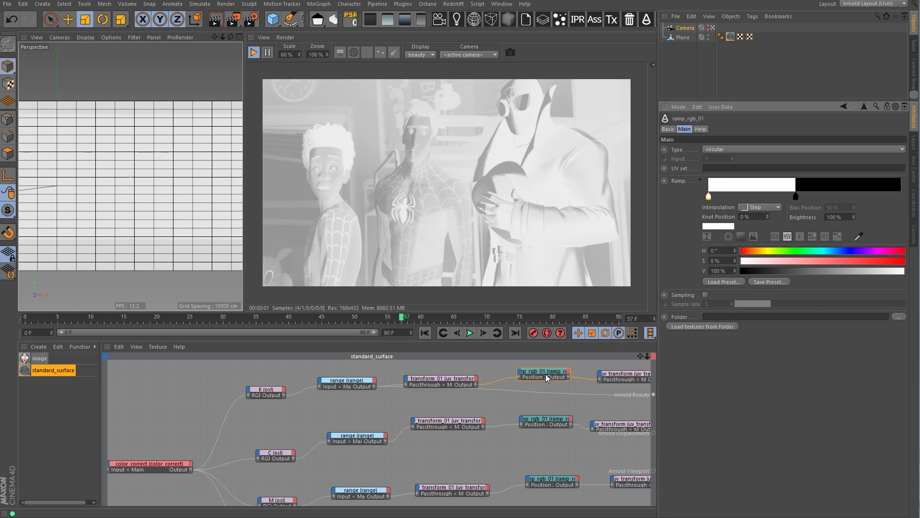
left_click(353, 384)
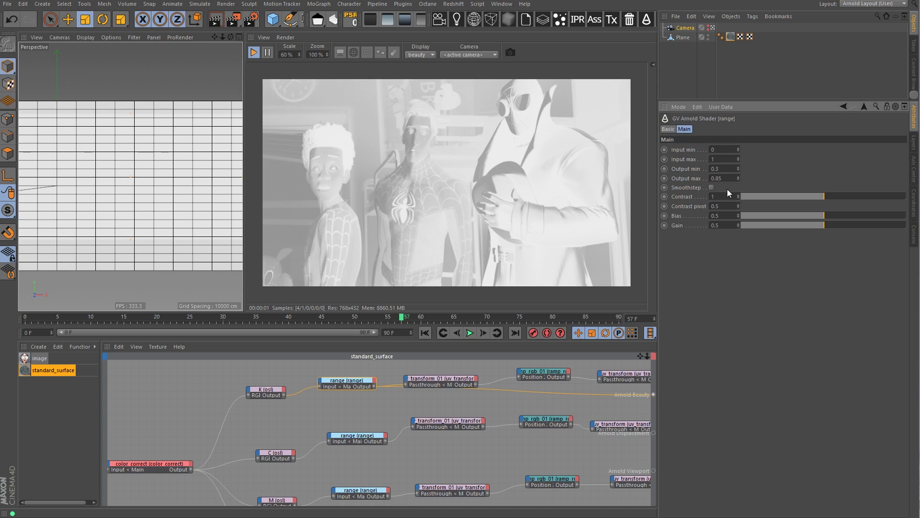
left_click_drag(448, 381, 453, 376)
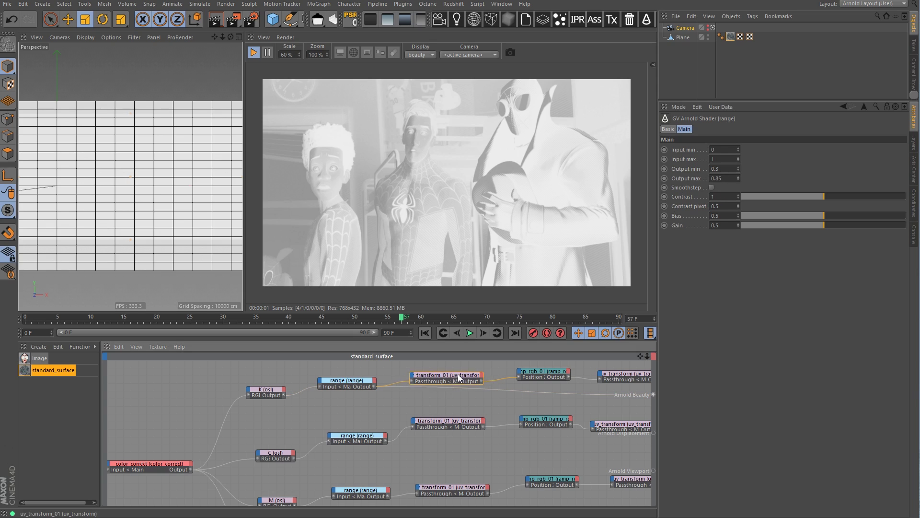
left_click(551, 372)
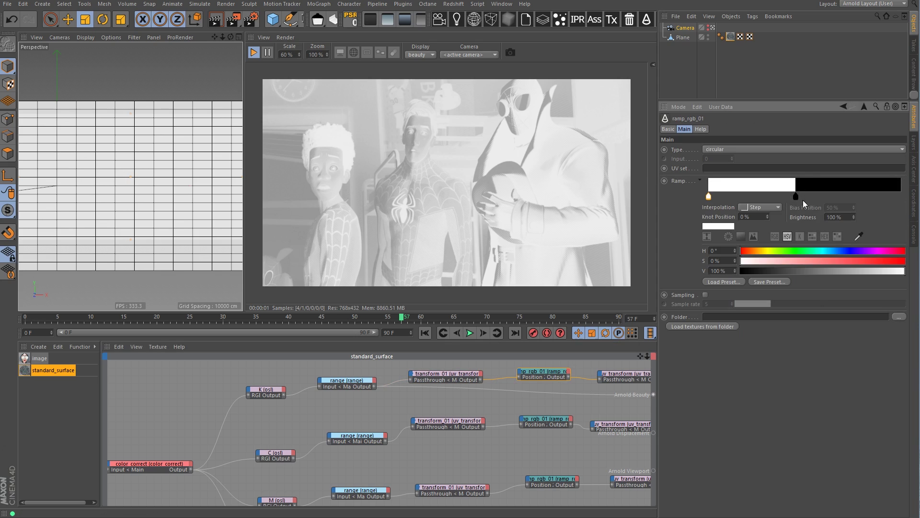
Step: Preview ramp_rgb_01's black-and-white K output in Arnold Beauty, checking uv_transform_01 and range nodes
left_click(455, 376)
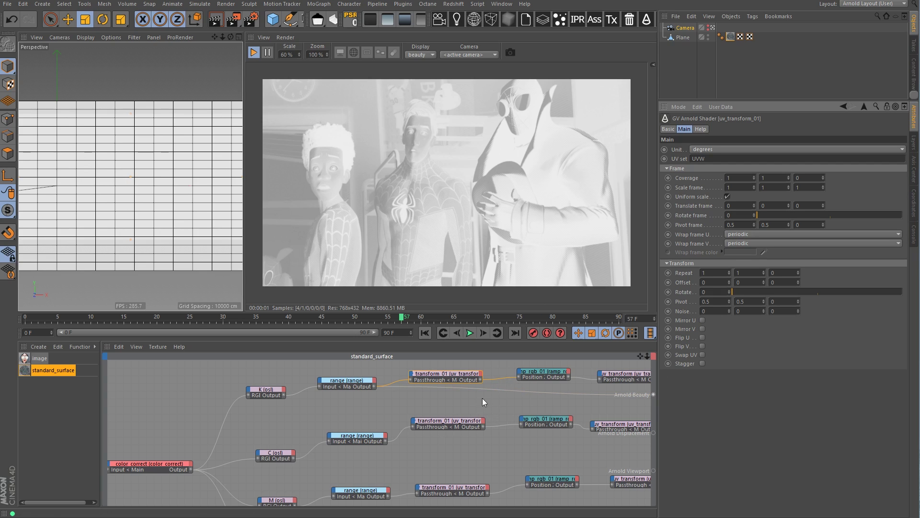
left_click(545, 372)
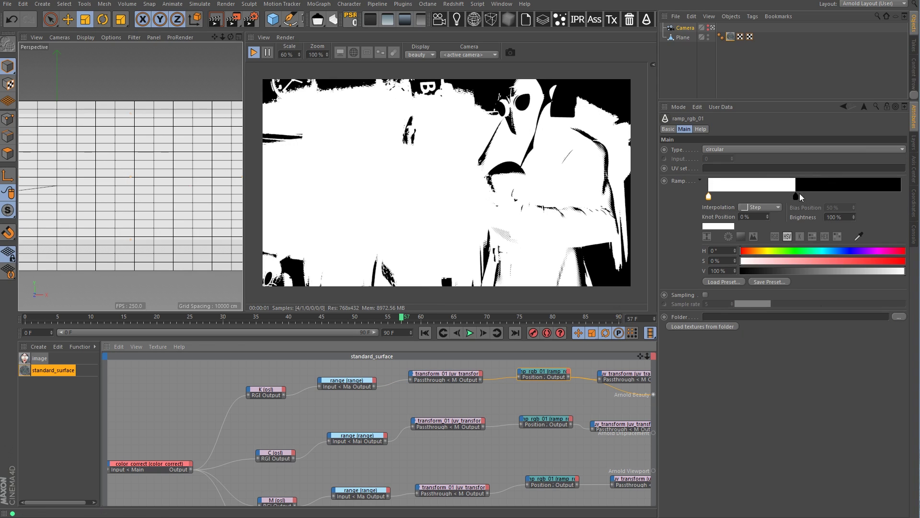
left_click(354, 383)
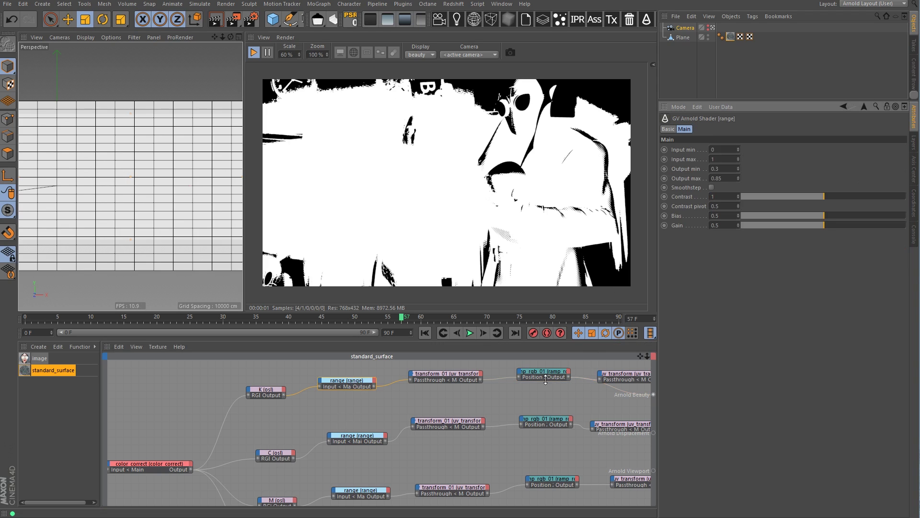
middle_click_drag(545, 418, 470, 428)
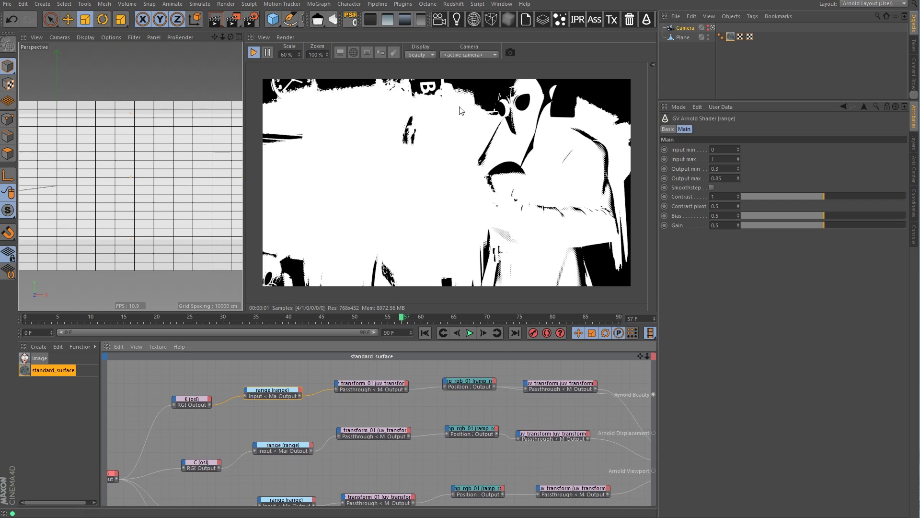
Step: Frame the camera on the character's goggles and preview the raw K (osl) output in Arnold Beauty
scroll(147, 164, "up", 8)
scroll(197, 140, "down", 10)
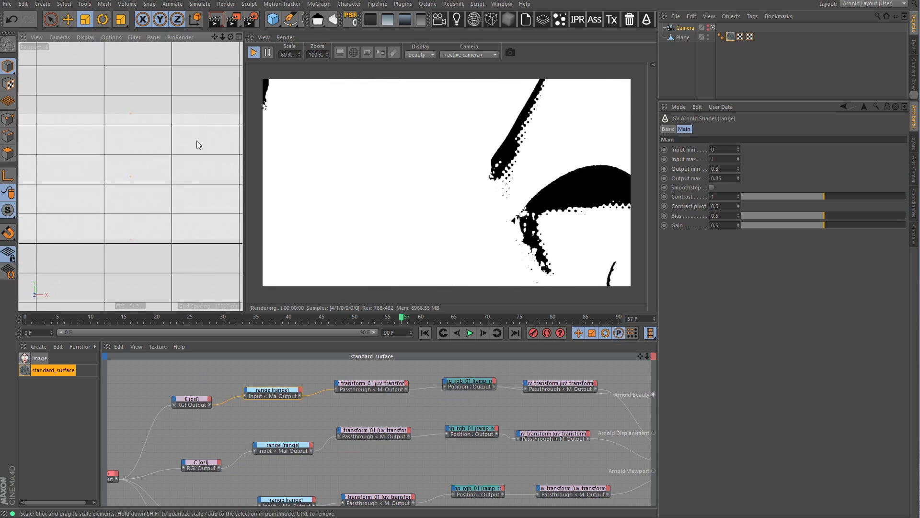
middle_click_drag(114, 180, 140, 177, "alt")
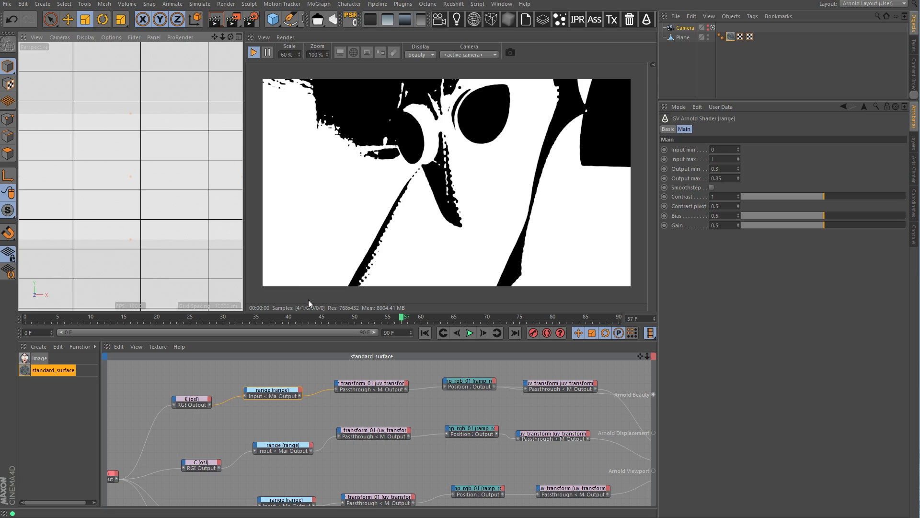
left_click(196, 400)
left_click_drag(209, 405, 653, 394)
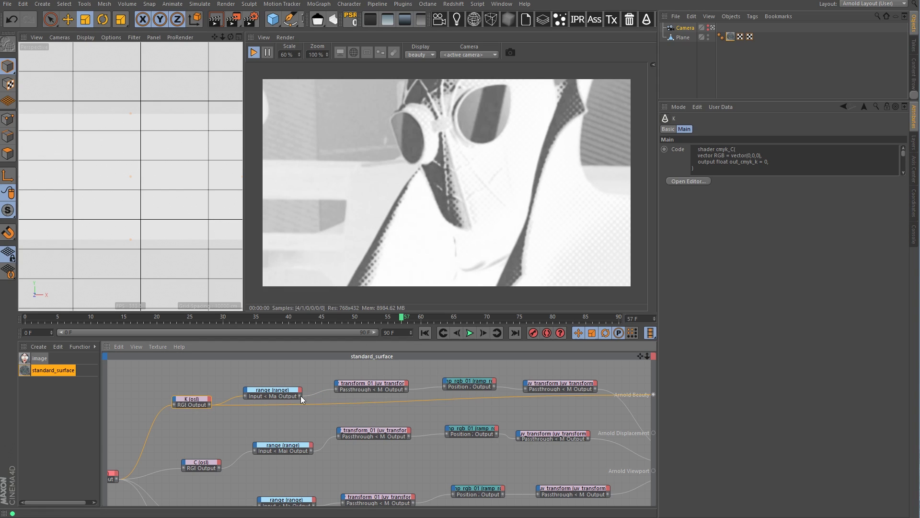
Step: Compare the K row's range, transform_01 grey and ramp_rgb_01 black-and-white stages, ending on the ramp
left_click(275, 391)
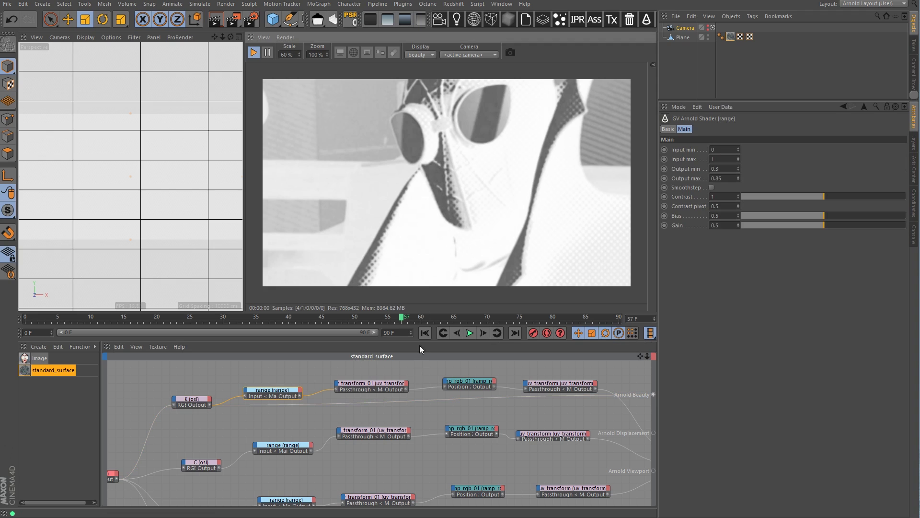
left_click(390, 385)
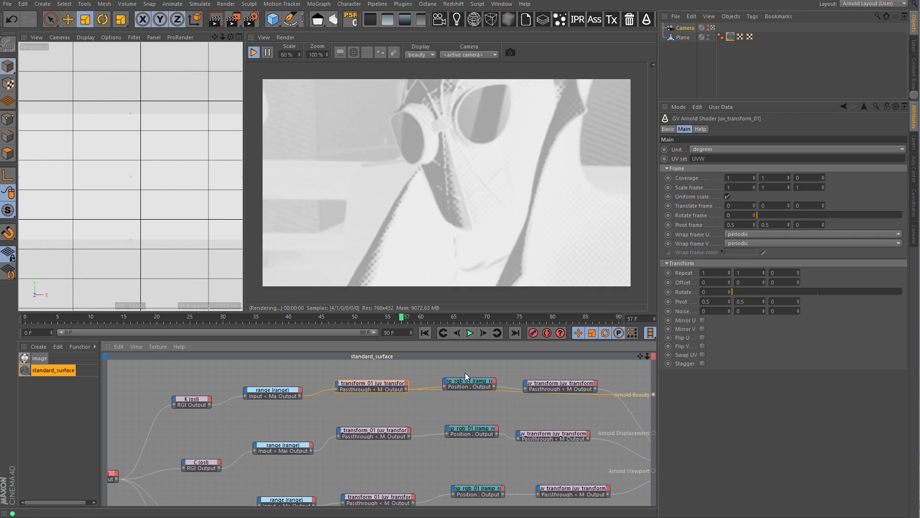
left_click(471, 382)
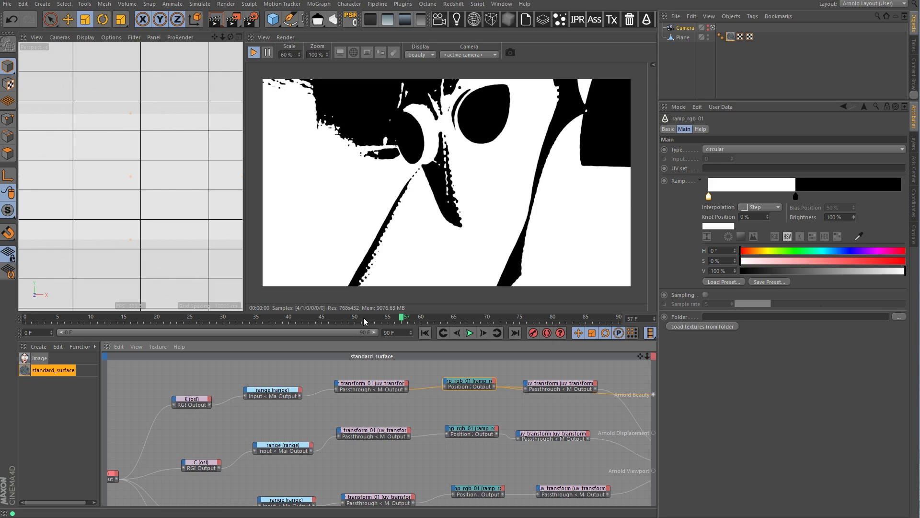
left_click(365, 385)
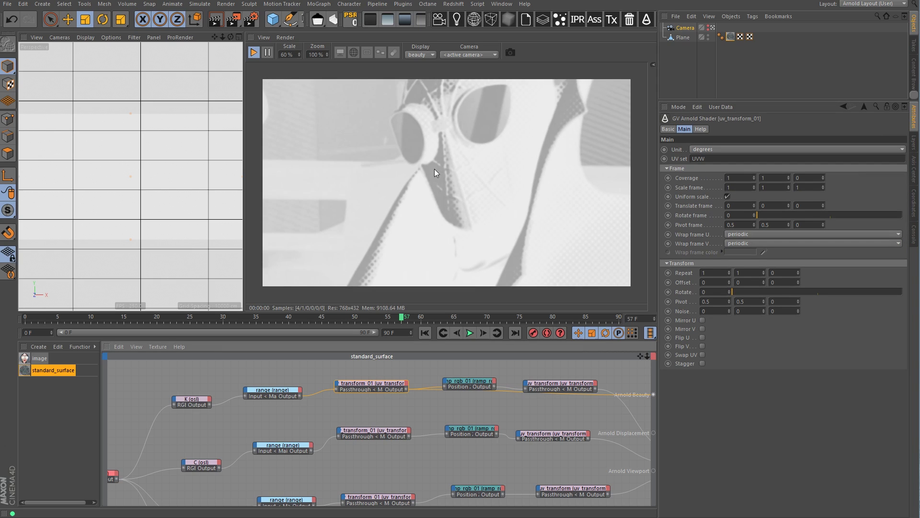
left_click(468, 384)
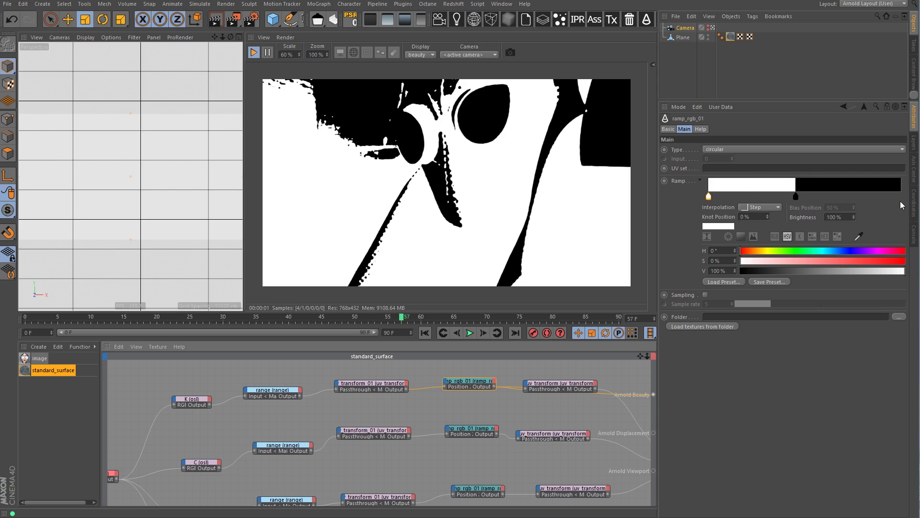
Step: Inspect the top uv_transform's 45° rotation and 500-by-160 repeat
middle_click_drag(556, 403, 391, 393)
left_click(417, 376)
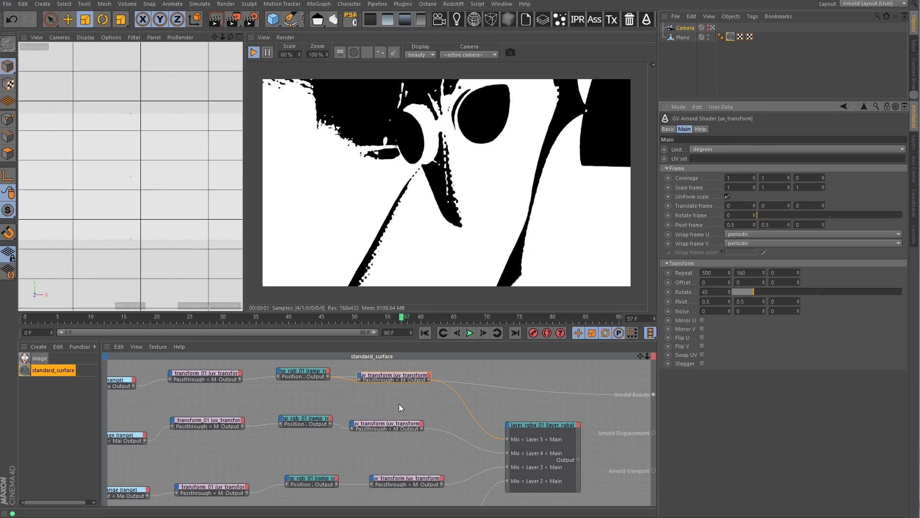
middle_click_drag(373, 408, 476, 411)
scroll(459, 416, "down", 1)
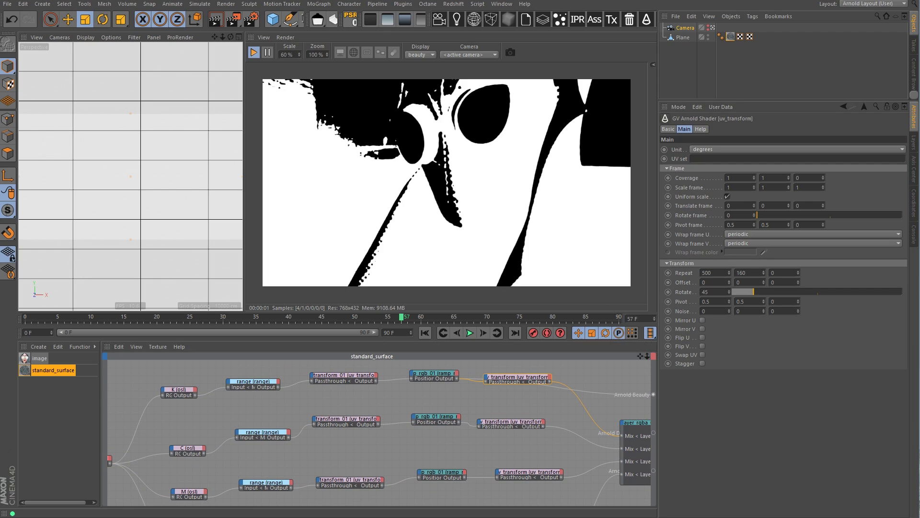
key("alt+Tab")
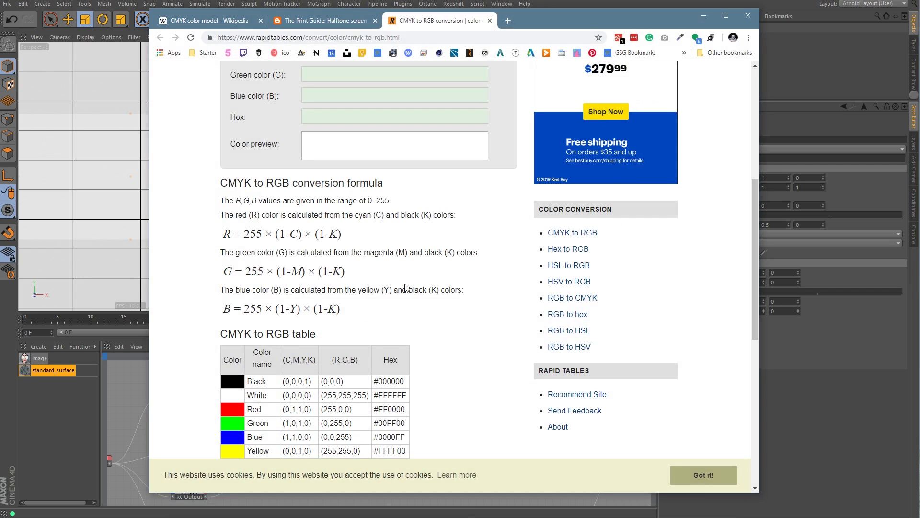
left_click(309, 21)
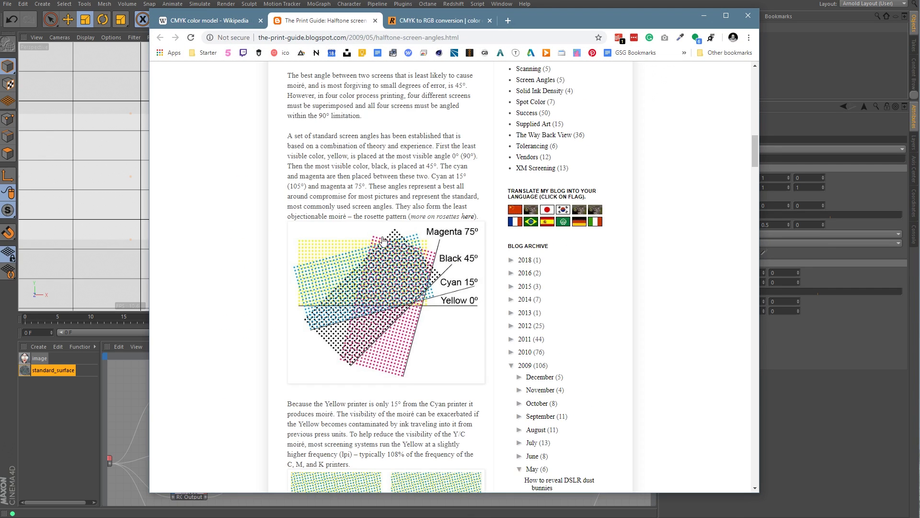
left_click(704, 16)
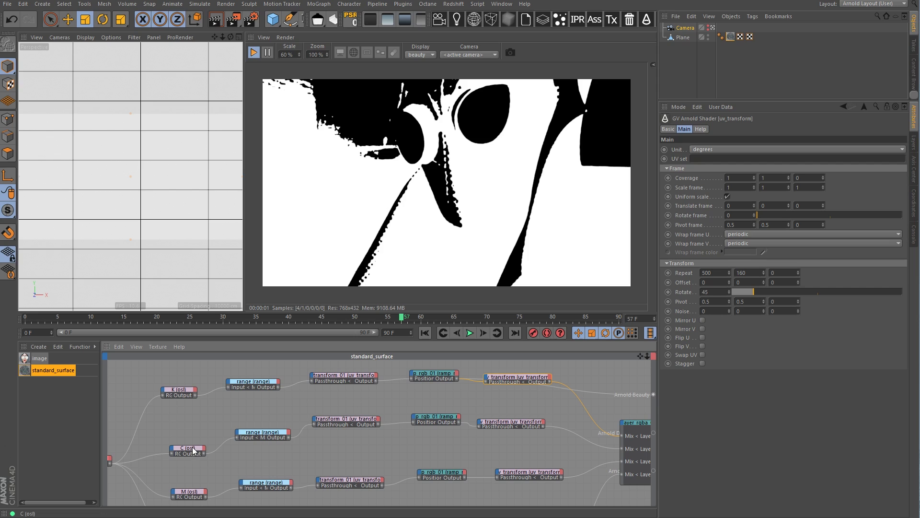
Step: Preview the C row's C (osl), transform, ramp and uv_transform stages, ending on the 15°-rotated dot grid
left_click_drag(192, 446, 180, 436)
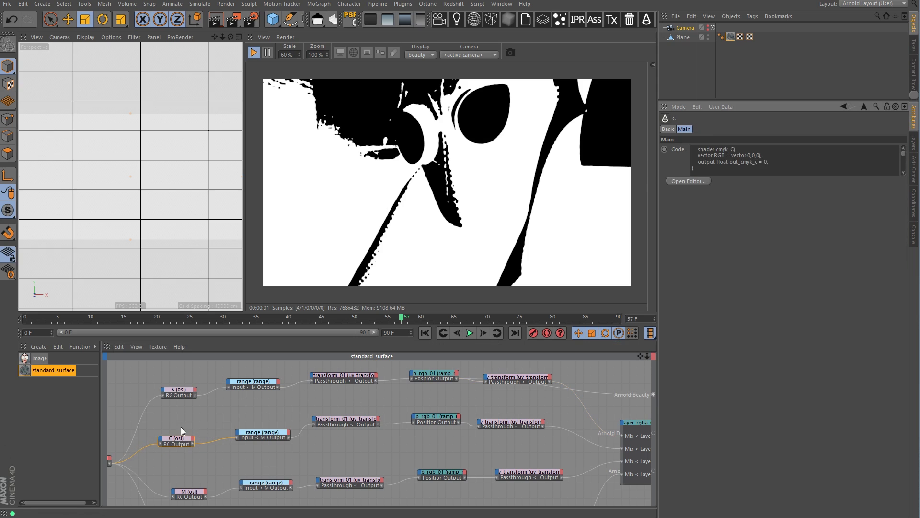
left_click(269, 433)
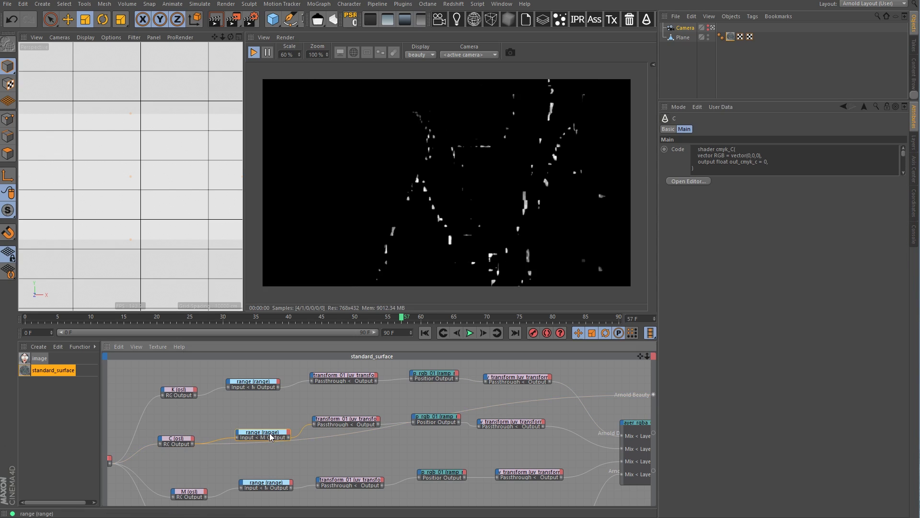
left_click(353, 422)
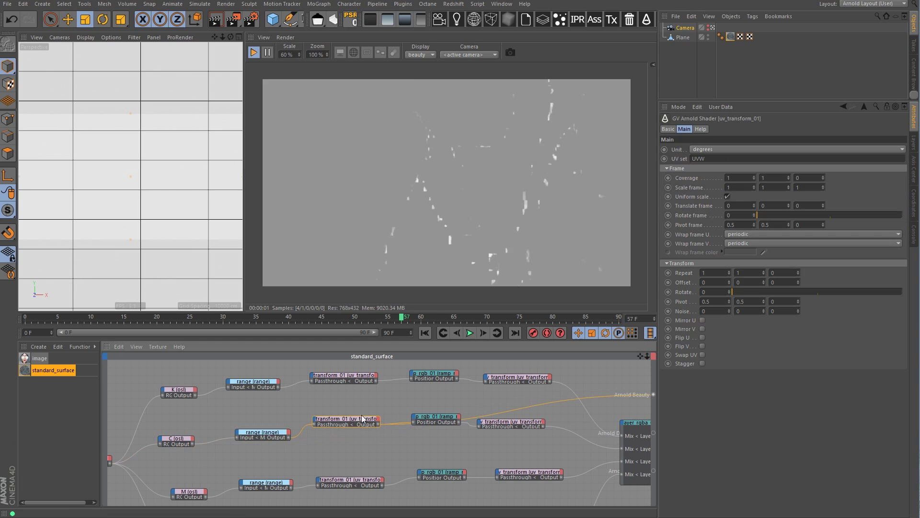
left_click(441, 417)
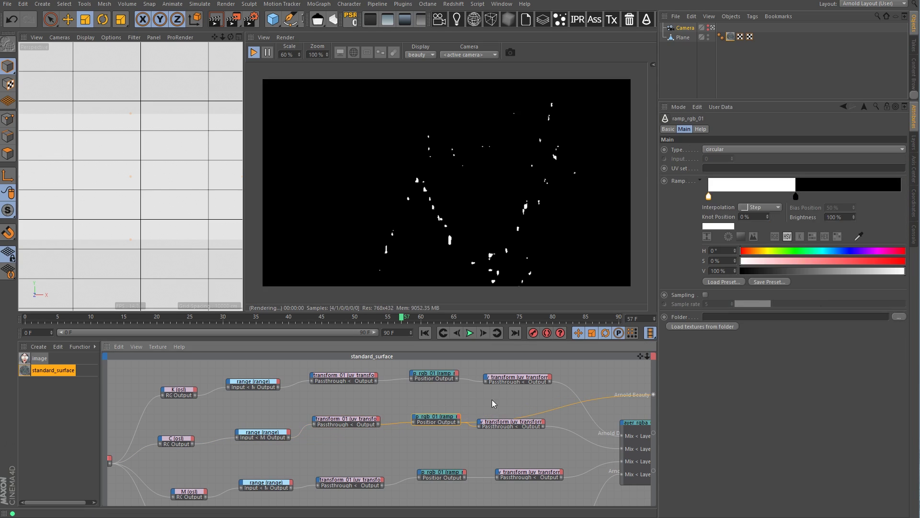
left_click(508, 421)
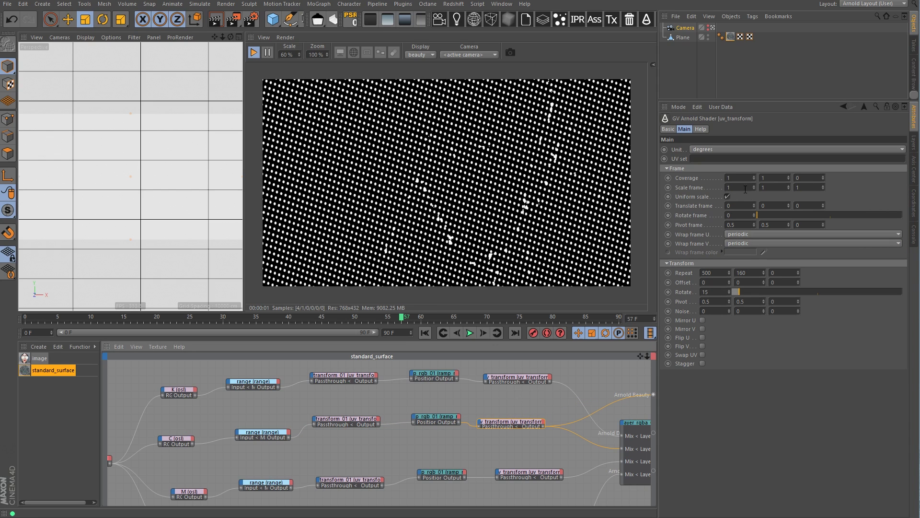
middle_click_drag(542, 425, 519, 409)
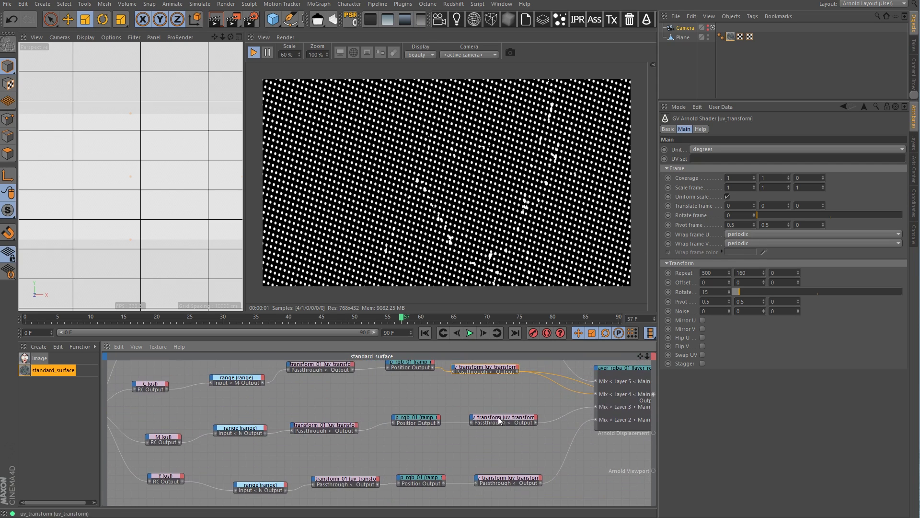
Step: Check the rotation values on the middle and bottom uv_transform nodes
left_click(499, 416)
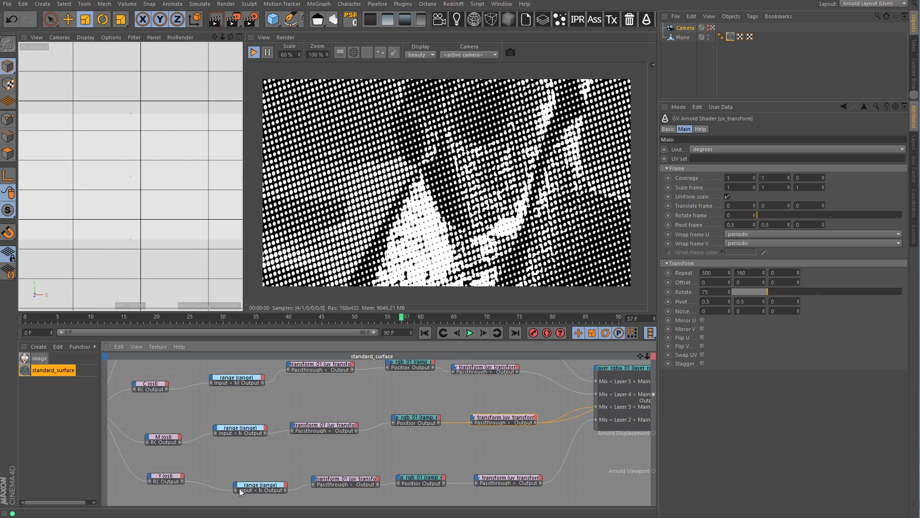
left_click(516, 479)
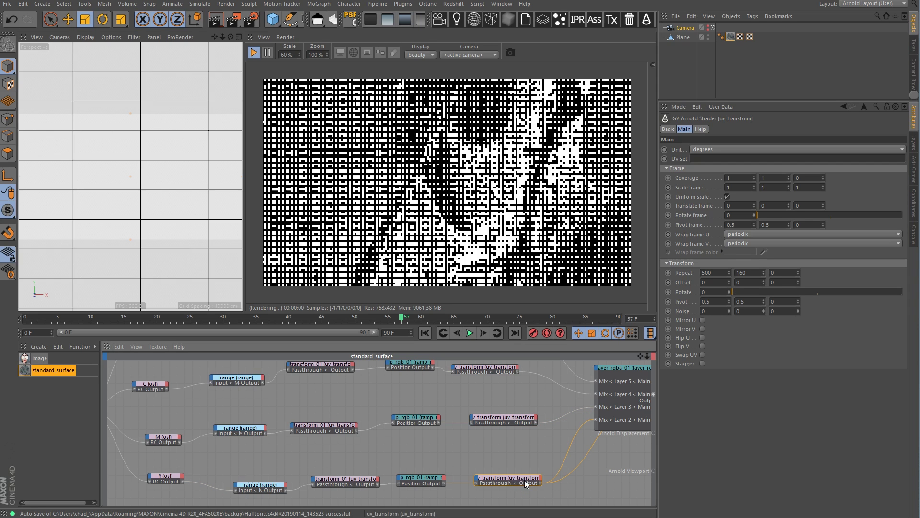
scroll(534, 466, "up", 3)
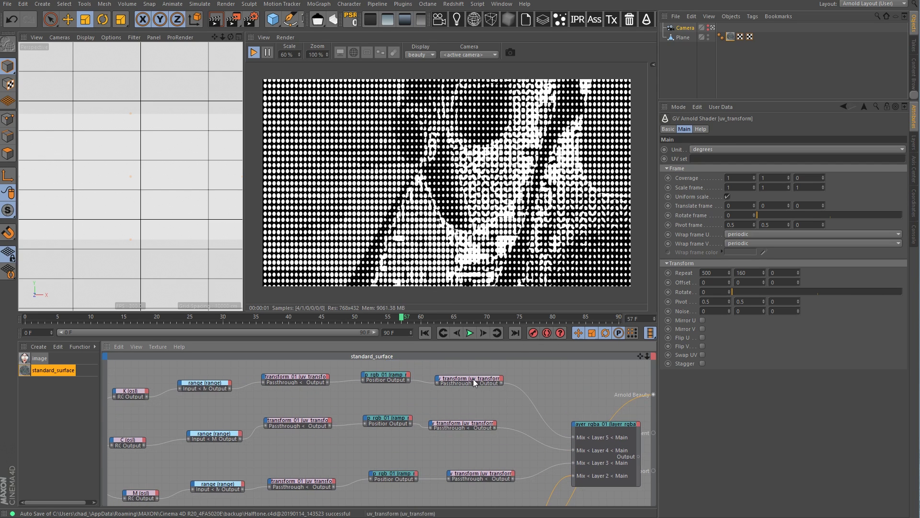
Step: Preview the K channel's halftone in Arnold Beauty, then the 75° and the unrotated 0° dot screens
left_click(473, 379)
left_click(477, 383, "alt")
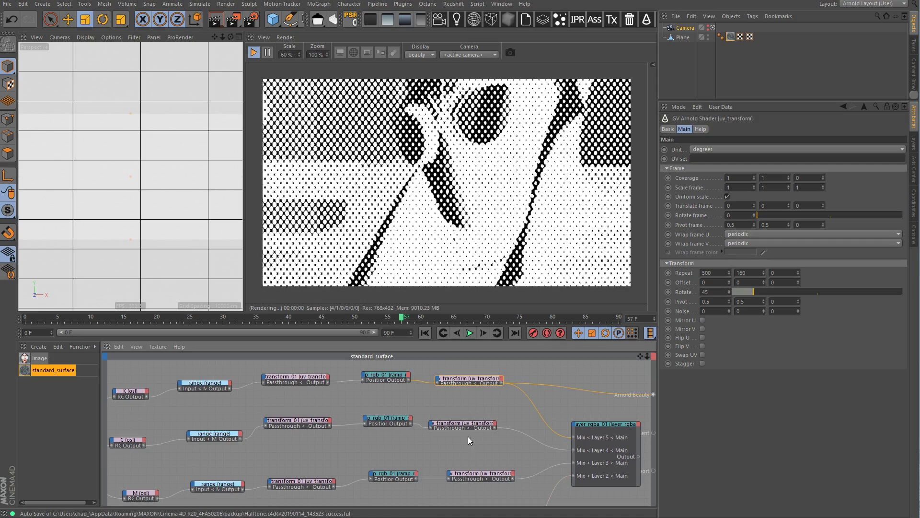
left_click(498, 476, "alt")
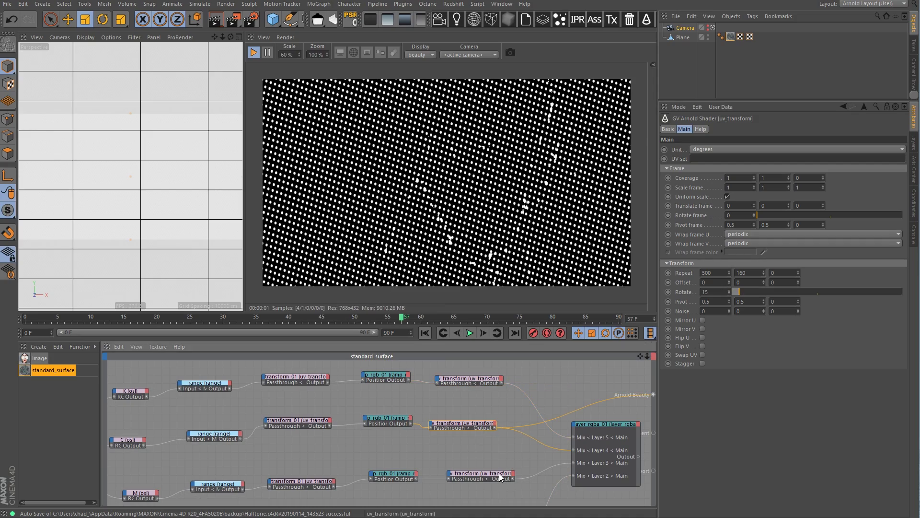
scroll(510, 466, "down", 3)
left_click(472, 425, "alt")
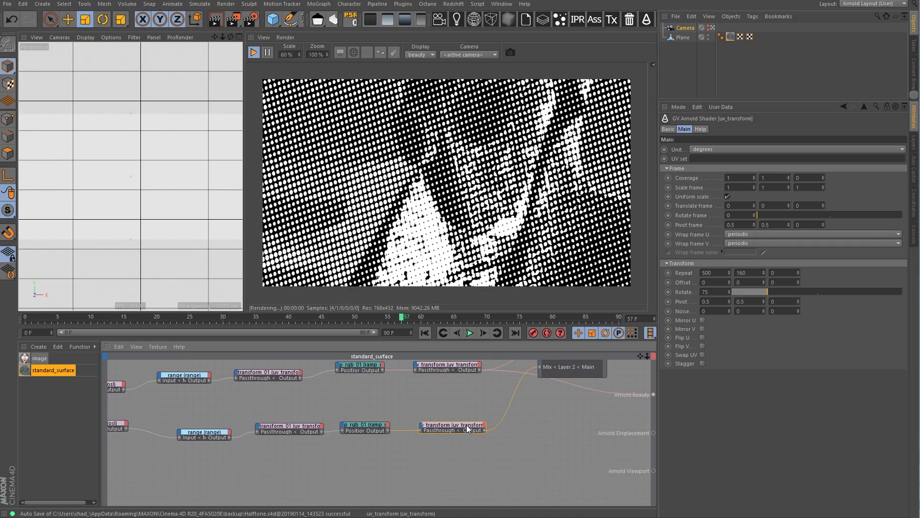
middle_click_drag(559, 412, 489, 464)
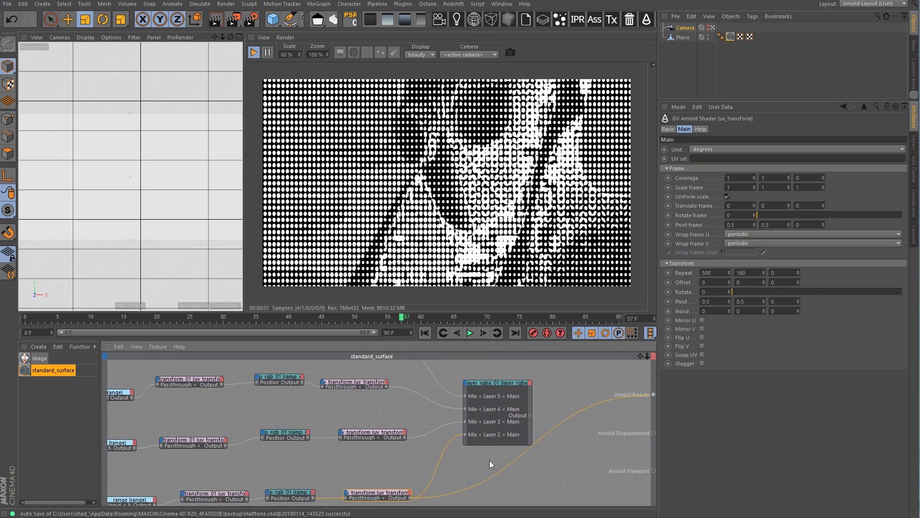
Step: Review layer_rgba_01's cyan, magenta and yellow multiply layers over white, then feed it to the beauty output
left_click(495, 381)
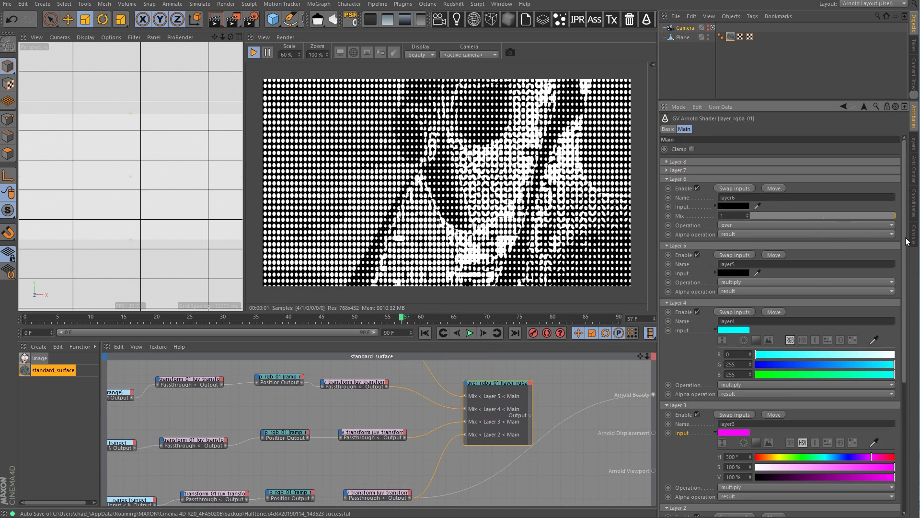
left_click_drag(906, 241, 908, 416)
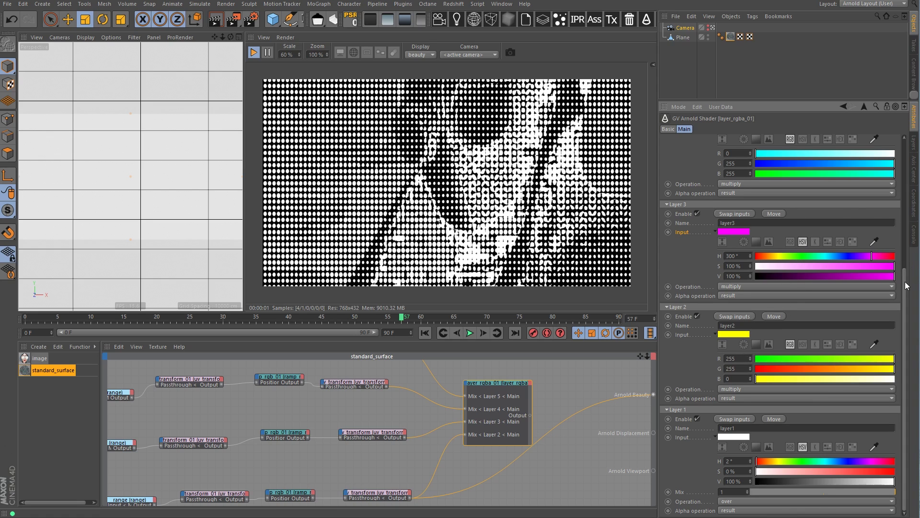
left_click_drag(904, 285, 913, 254)
scroll(761, 316, "up", 3)
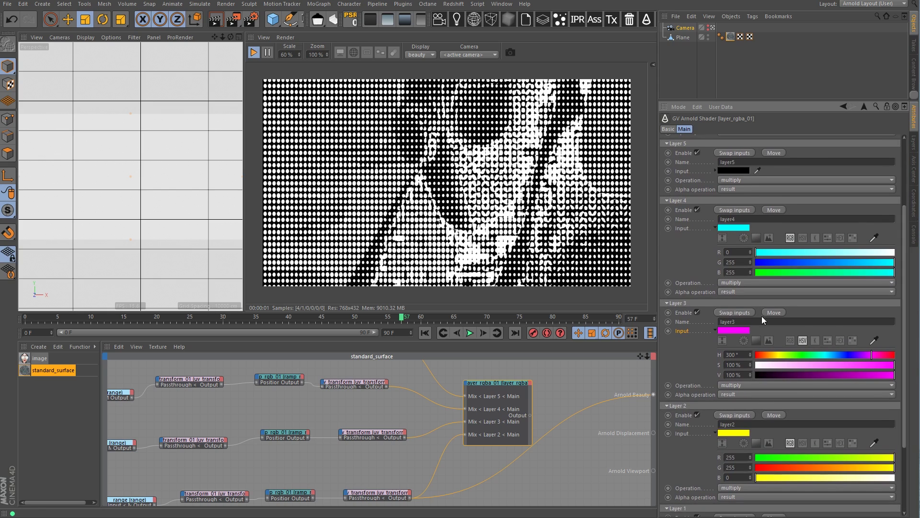
scroll(897, 414, "down", 6)
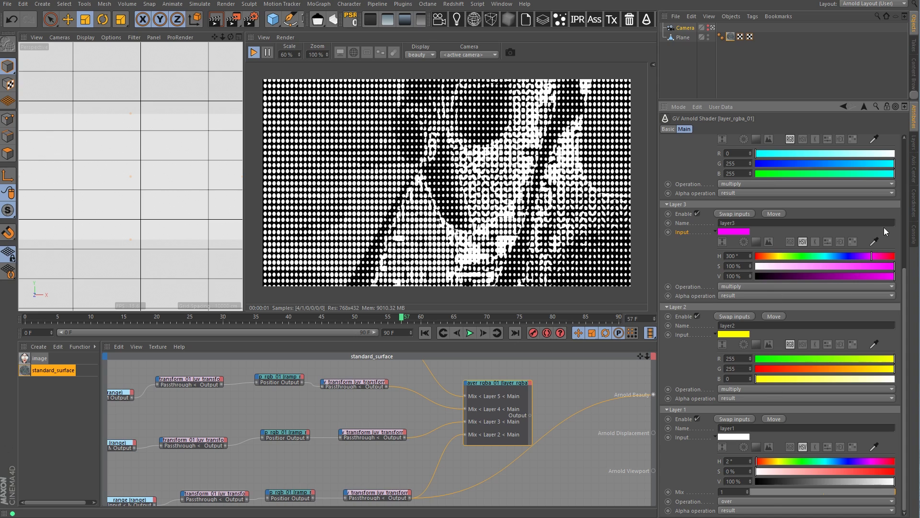
mouse_move(912, 324)
left_mouse_down()
mouse_move(914, 235)
mouse_move(914, 322)
left_mouse_up()
mouse_move(917, 331)
left_mouse_down()
mouse_move(916, 254)
mouse_move(917, 331)
left_mouse_up()
left_click_drag(493, 388, 501, 390)
left_click_drag(538, 417, 654, 394)
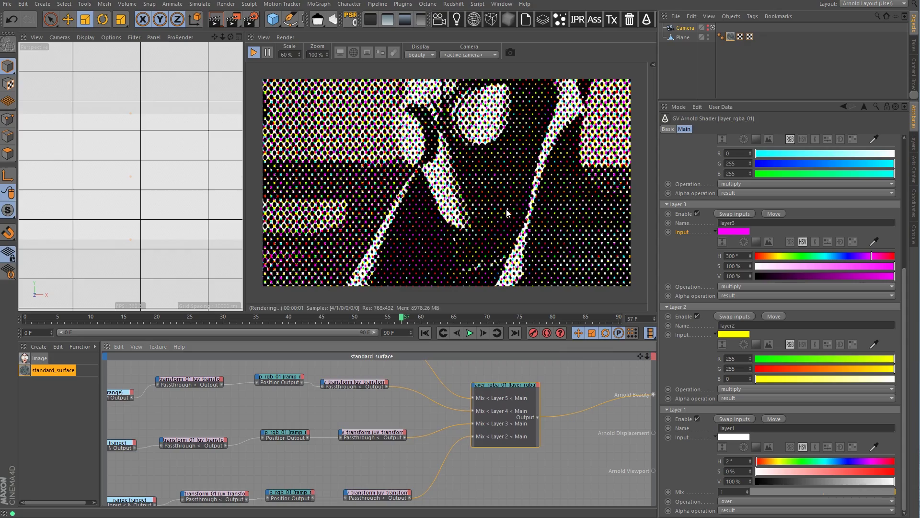
Step: Move the camera in close on a character's face to inspect the CMYK halftone dots
left_click_drag(223, 37, 205, 195)
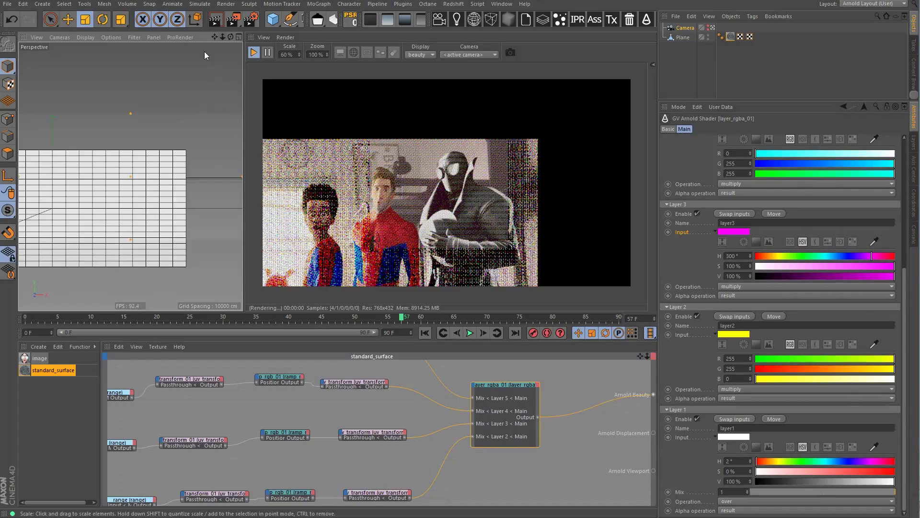
left_click_drag(222, 38, 267, 9)
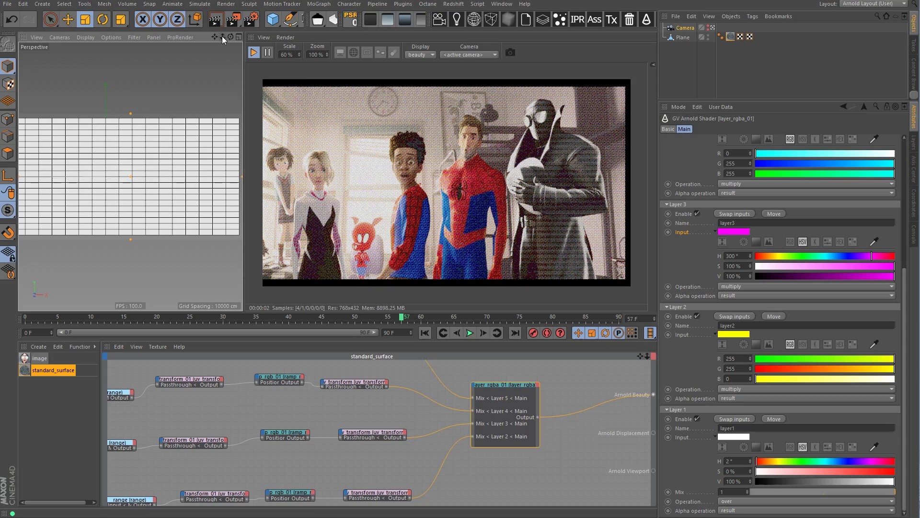
left_click_drag(223, 39, 221, 59)
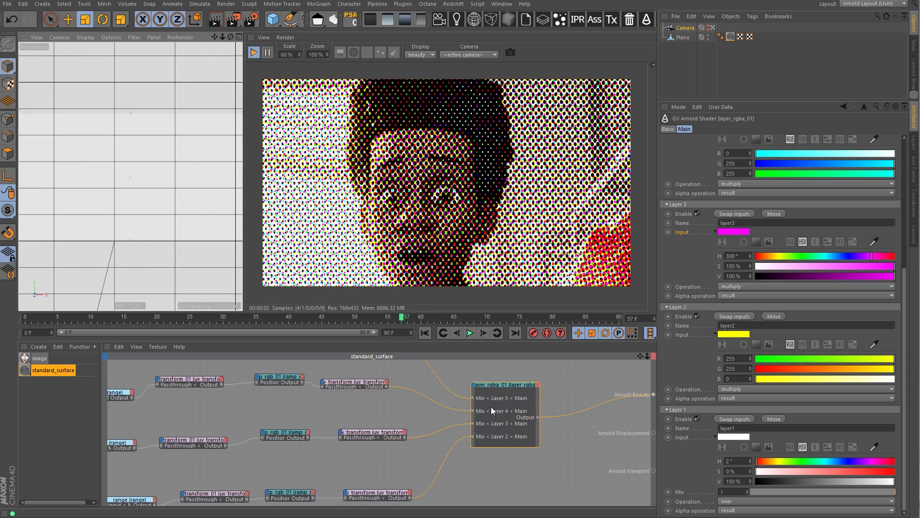
scroll(369, 412, "down", 3)
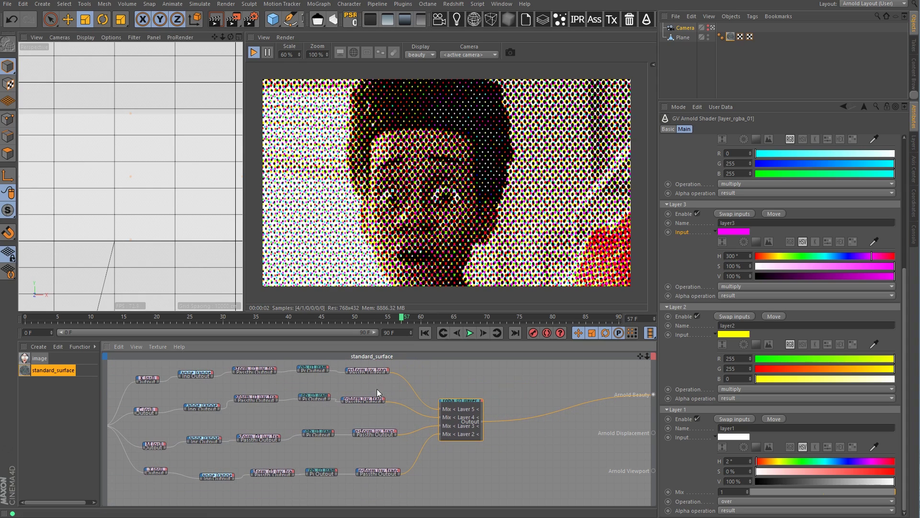
Step: Give all four uv_transform nodes a Repeat of 1000 by 450, then pull back to see the whole frame
left_click_drag(374, 364, 391, 477)
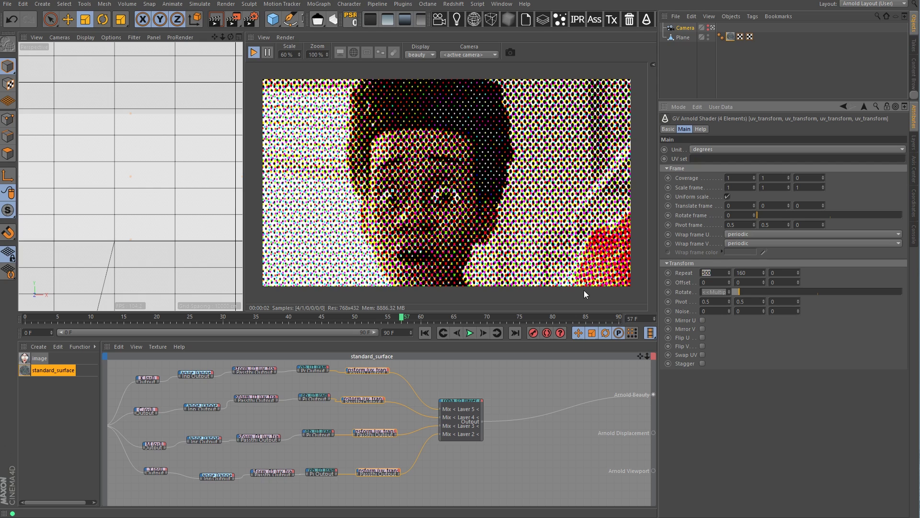
type("1000")
key("Return")
left_click(742, 273)
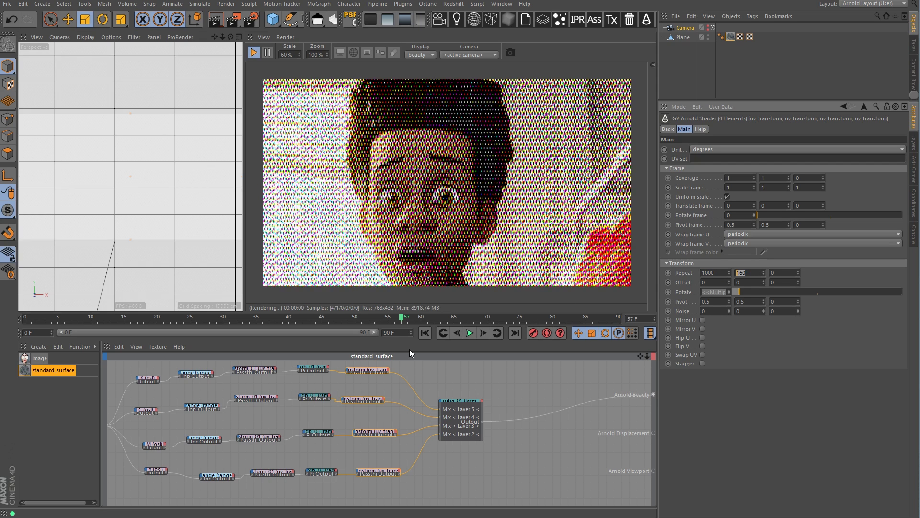
type("600")
key("Return")
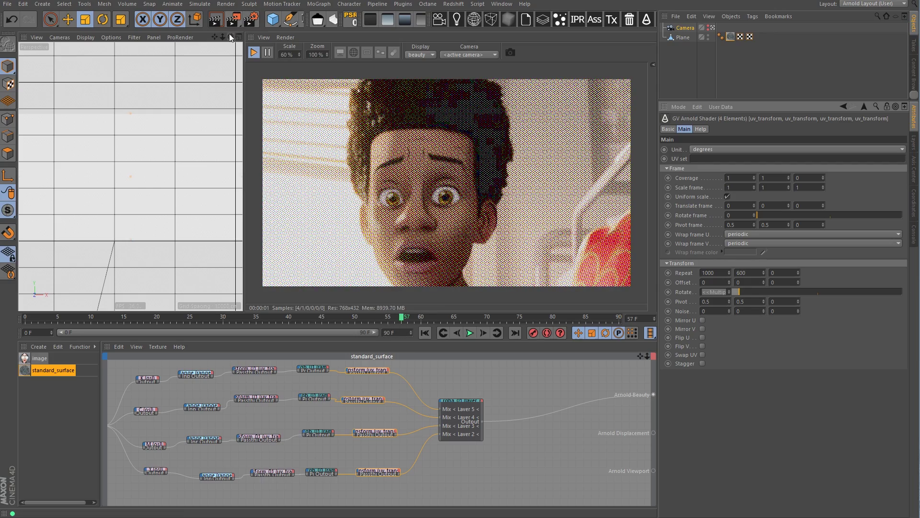
scroll(228, 44, "up", 3)
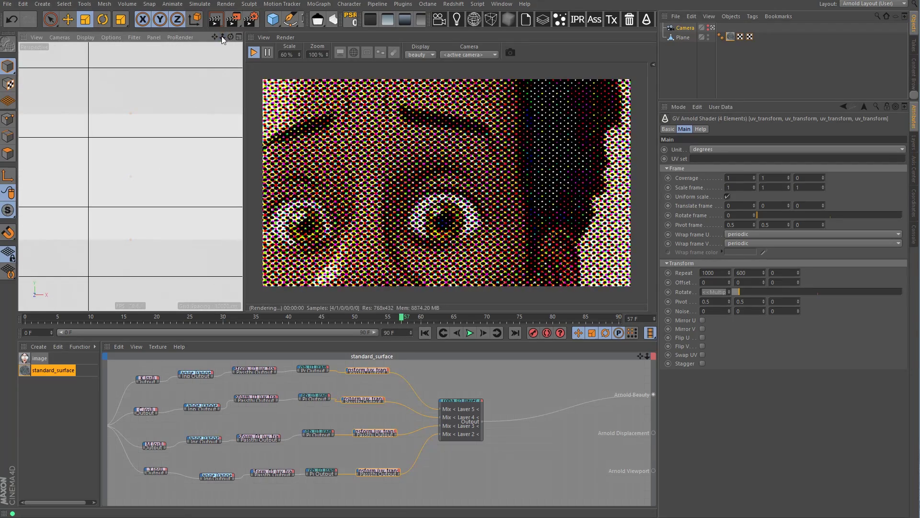
scroll(226, 38, "up", 3)
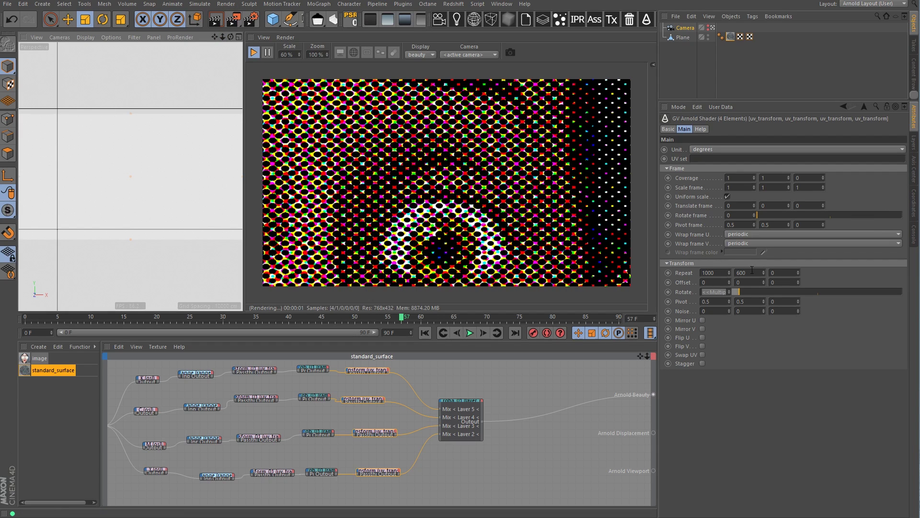
left_click_drag(764, 273, 366, 326)
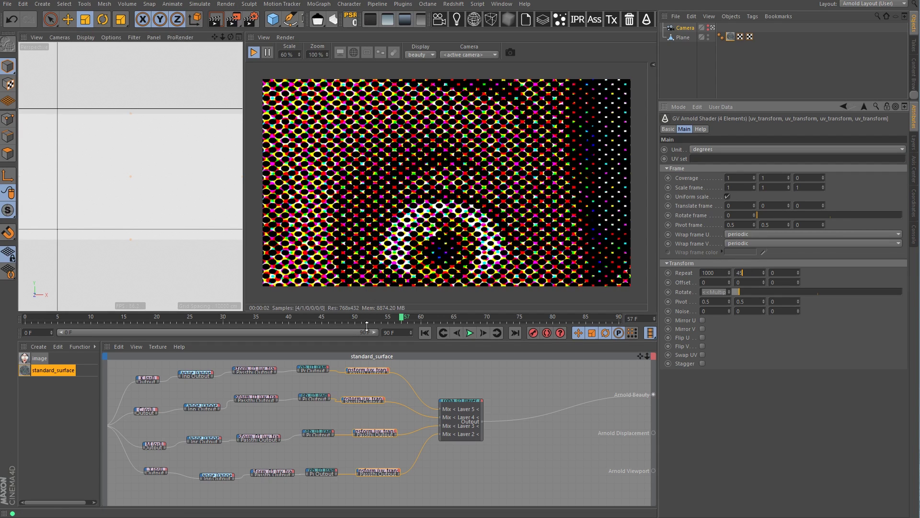
key("Return")
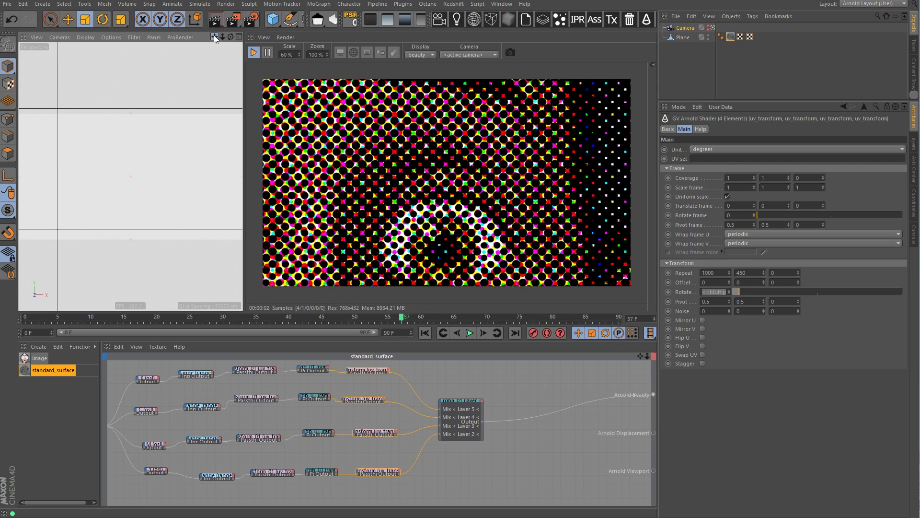
left_click_drag(215, 37, 258, 63)
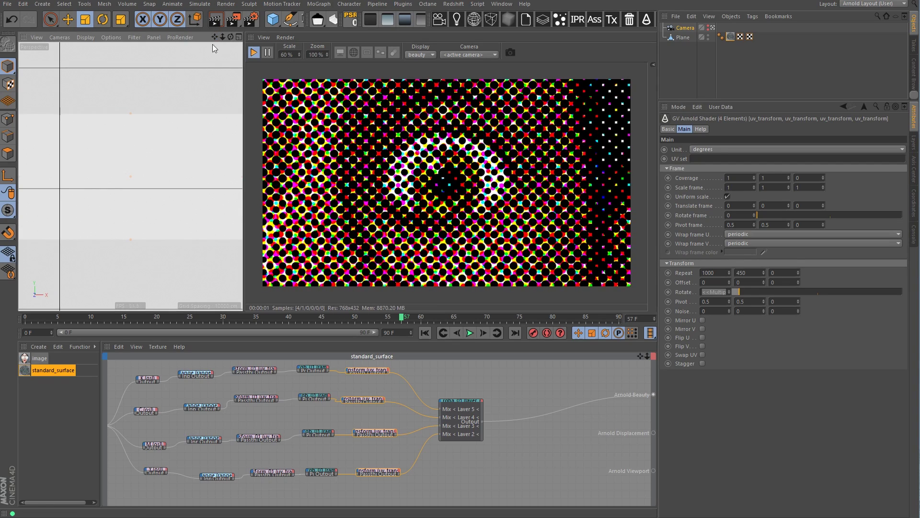
mouse_move(223, 37)
left_mouse_down()
mouse_move(201, 148)
mouse_move(211, 39)
mouse_move(220, 52)
left_mouse_up()
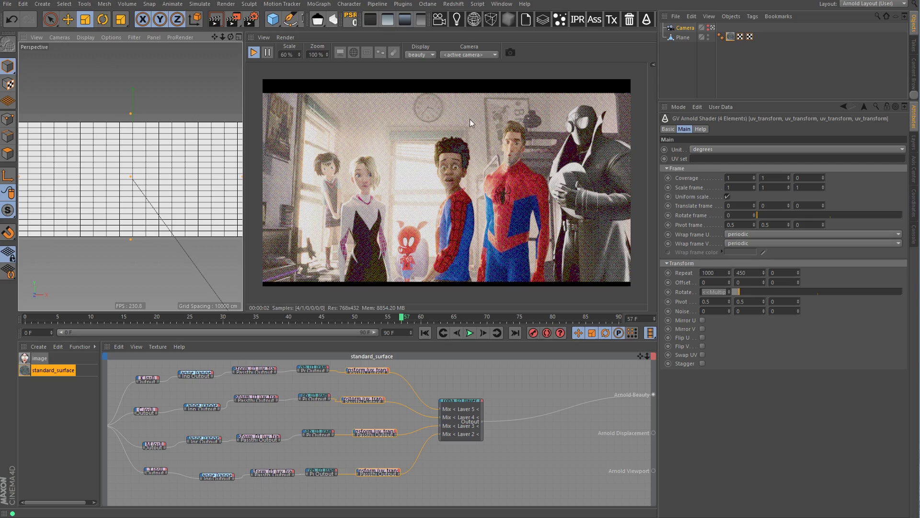
left_click_drag(222, 41, 189, 133)
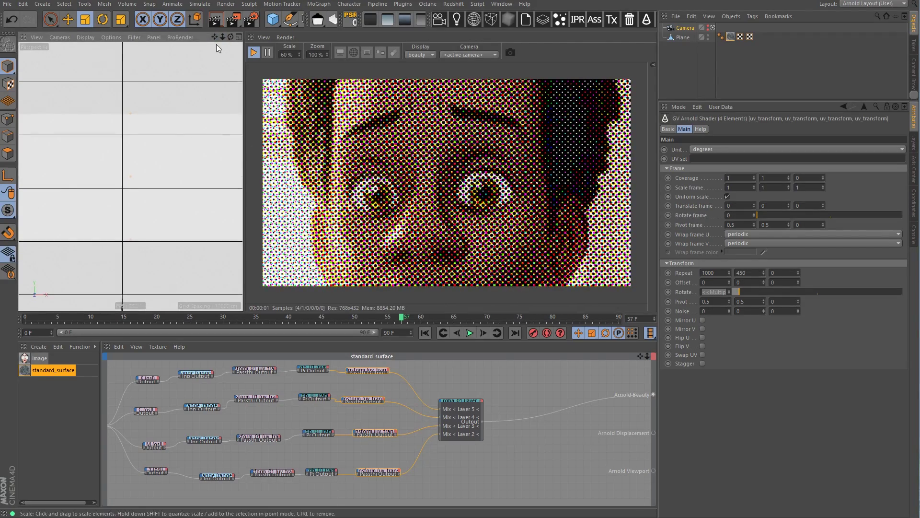
left_click_drag(219, 36, 220, 32)
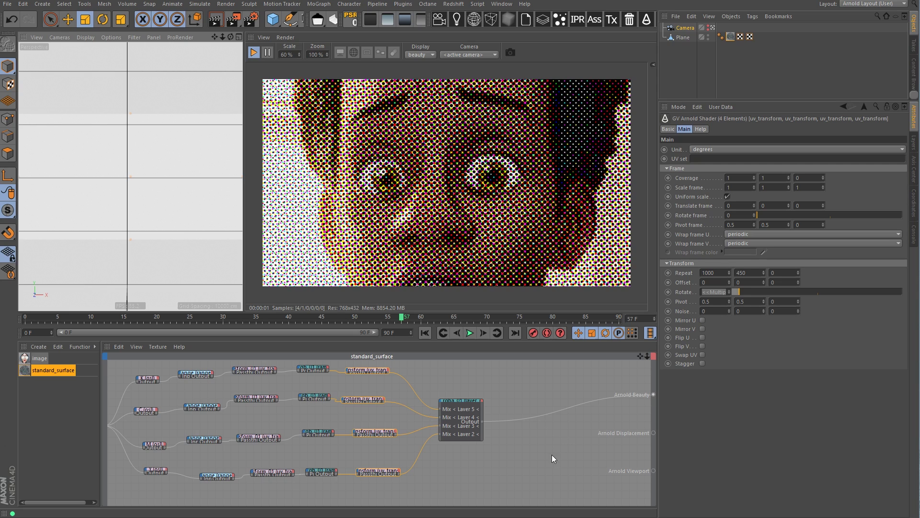
Step: Pan the node editor to reveal the color correct node at the network's start
middle_click_drag(464, 371, 557, 386)
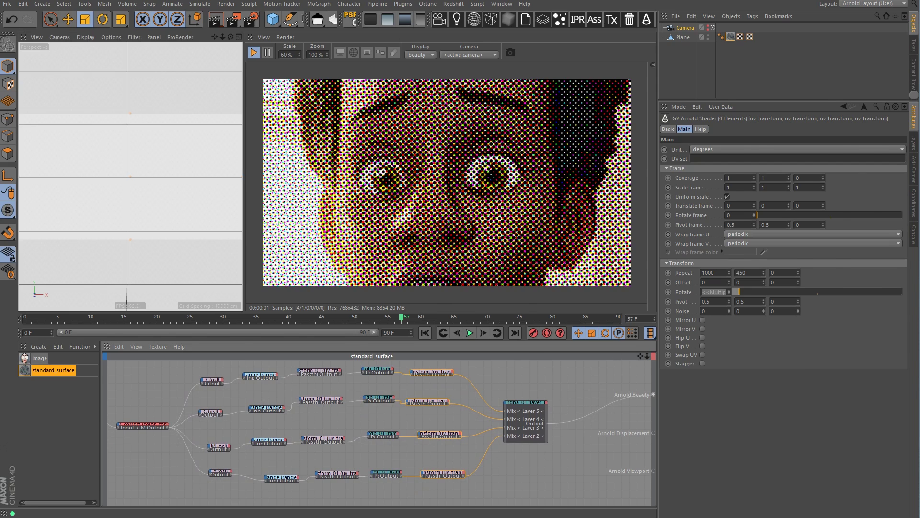